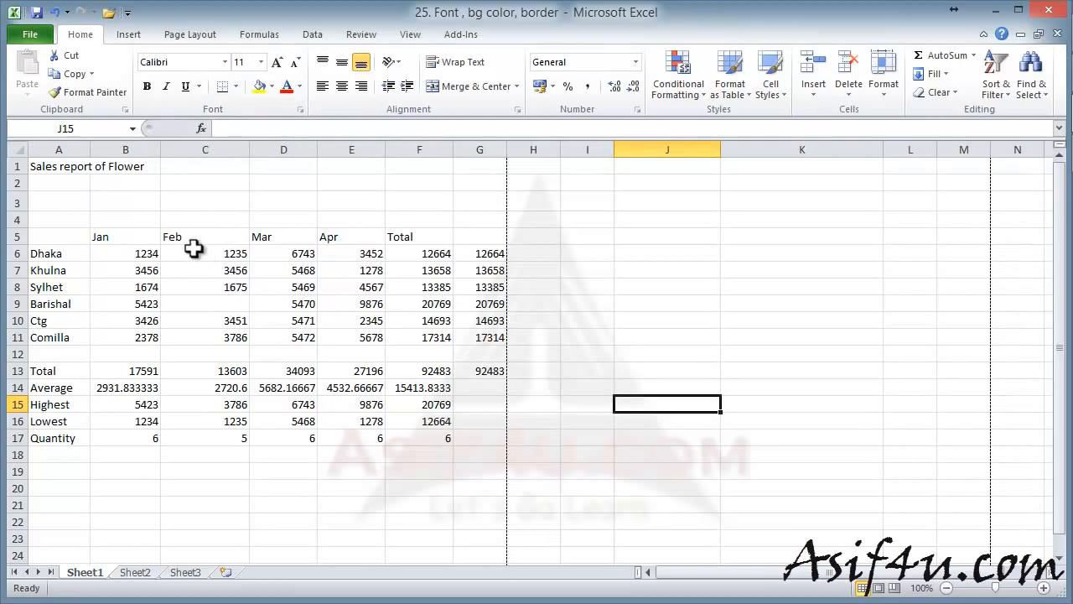
pyautogui.click(79, 172)
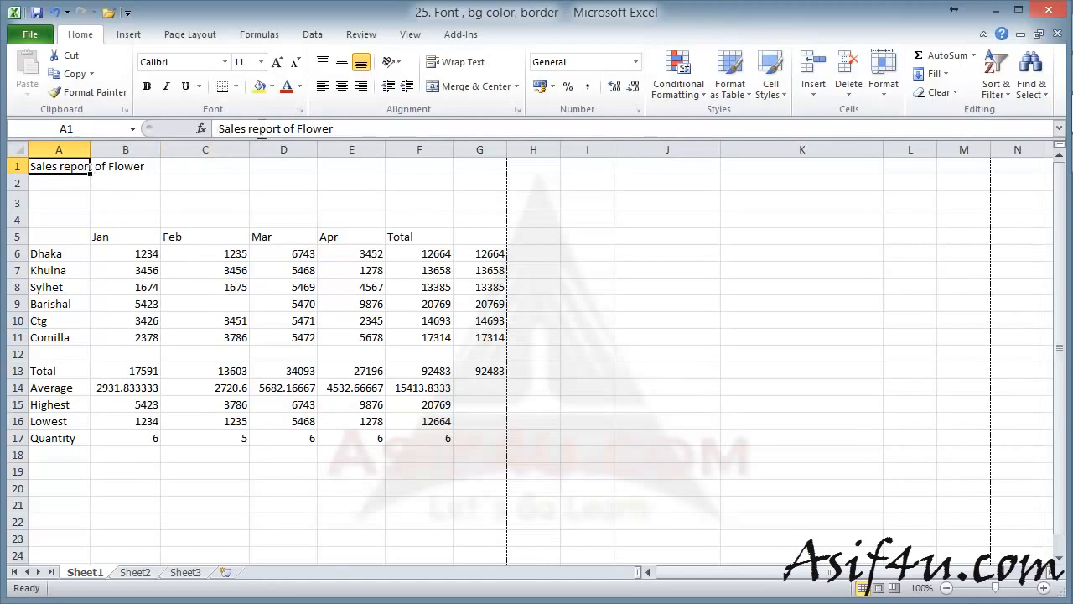
pyautogui.click(138, 202)
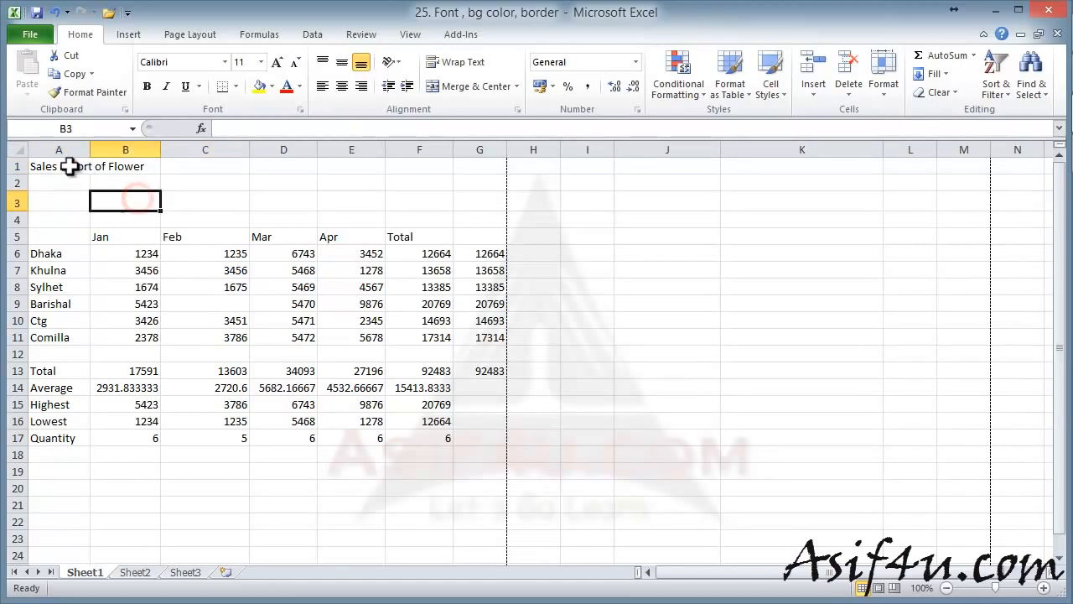
pyautogui.click(209, 195)
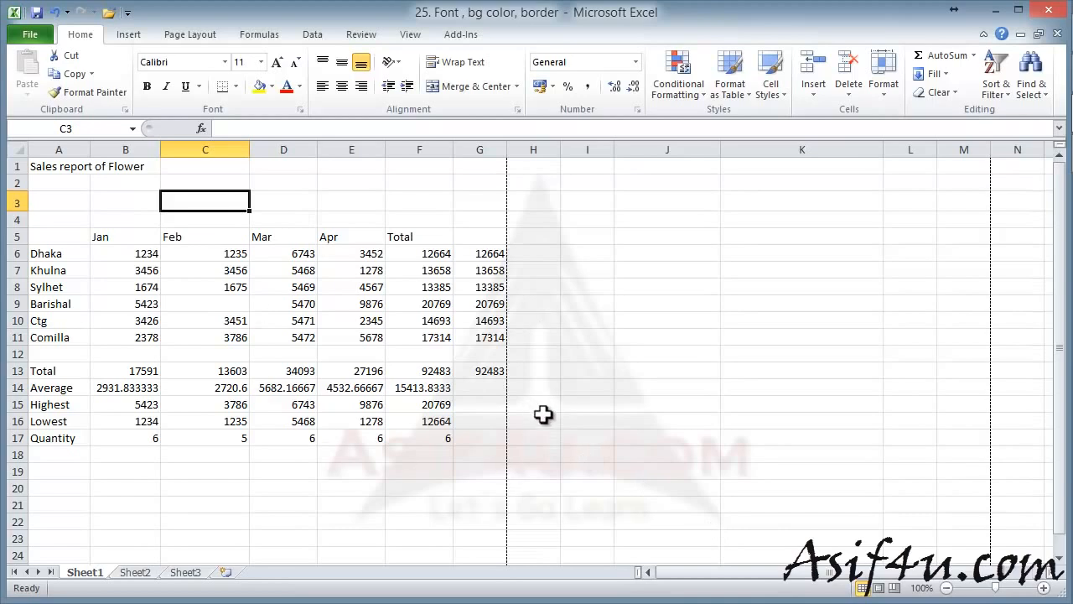
# Switch the worksheet to Page Layout view and merge and center the title across A1:G1.
pyautogui.click(879, 588)
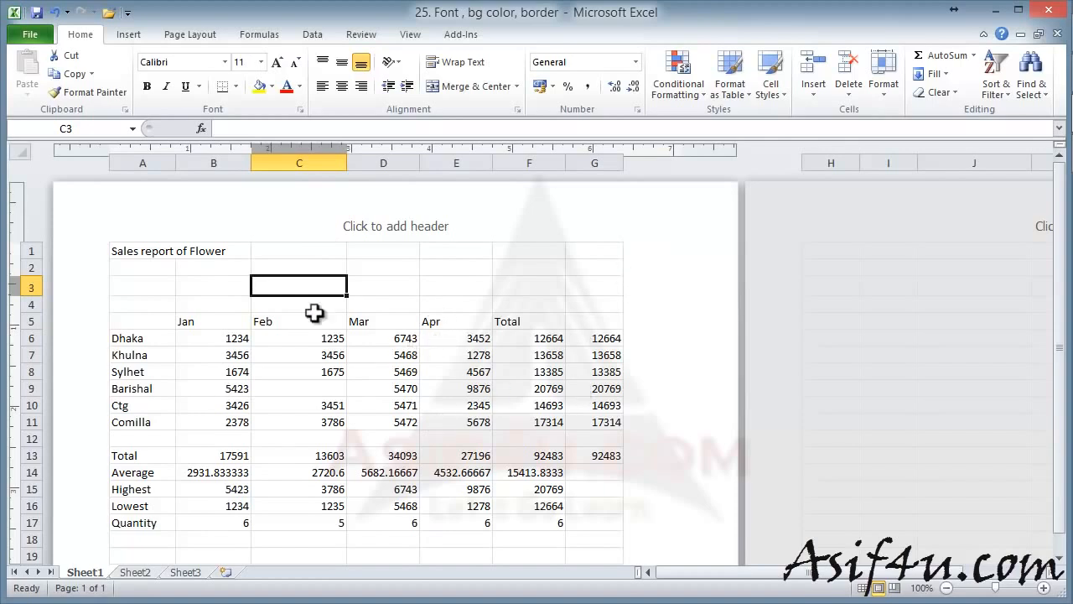
pyautogui.click(191, 253)
pyautogui.click(144, 251)
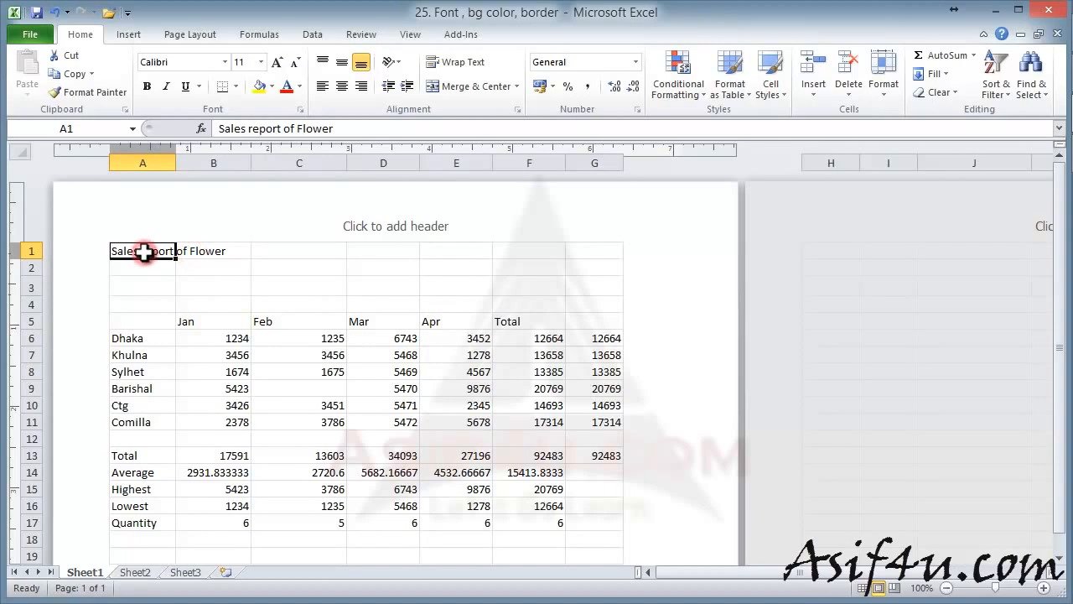
pyautogui.moveTo(152, 250); pyautogui.dragTo(571, 251)
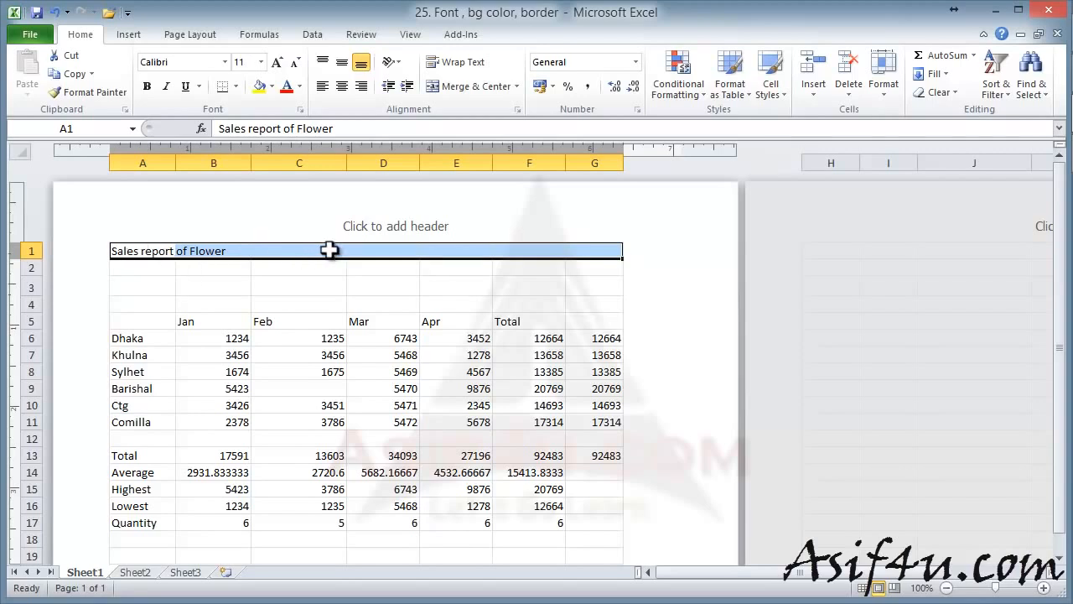
pyautogui.click(470, 88)
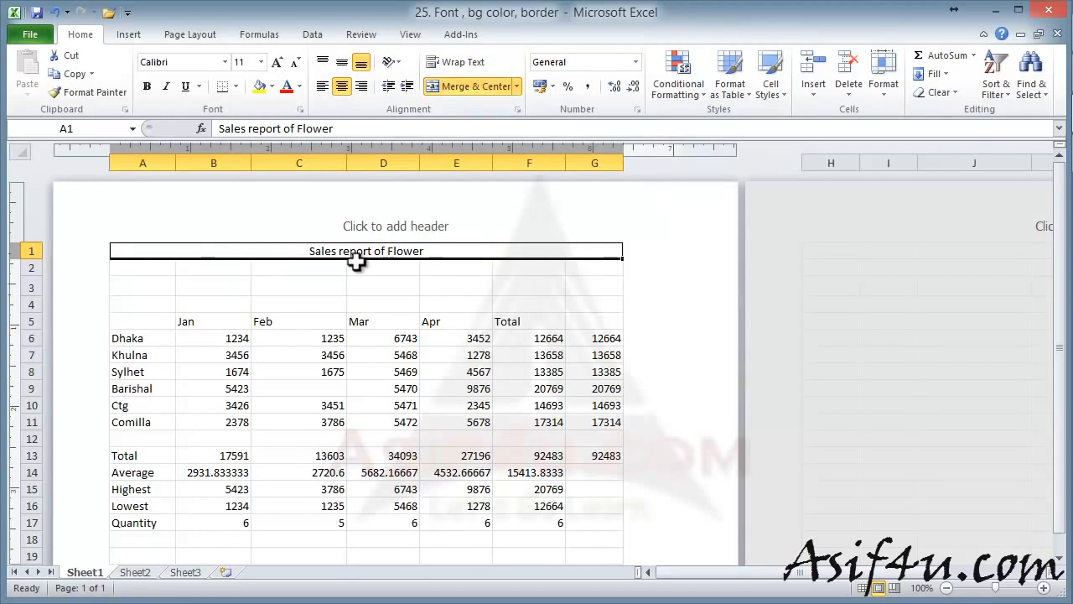
# Set the merged title's font size to 16 and fill its cell with a medium blue theme color.
pyautogui.click(387, 282)
pyautogui.click(374, 255)
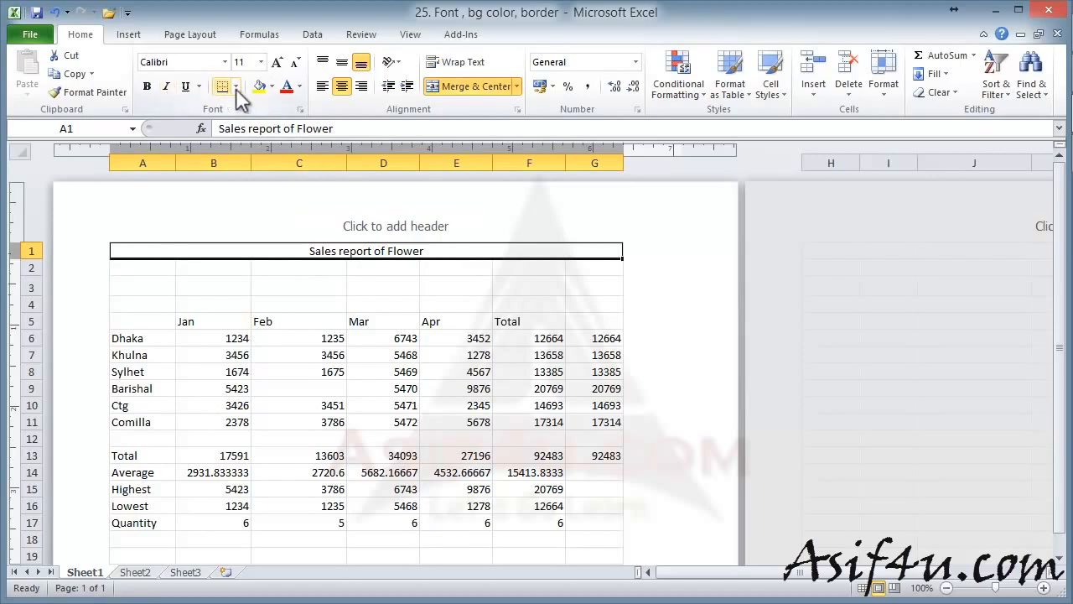
pyautogui.click(277, 65)
pyautogui.click(276, 62)
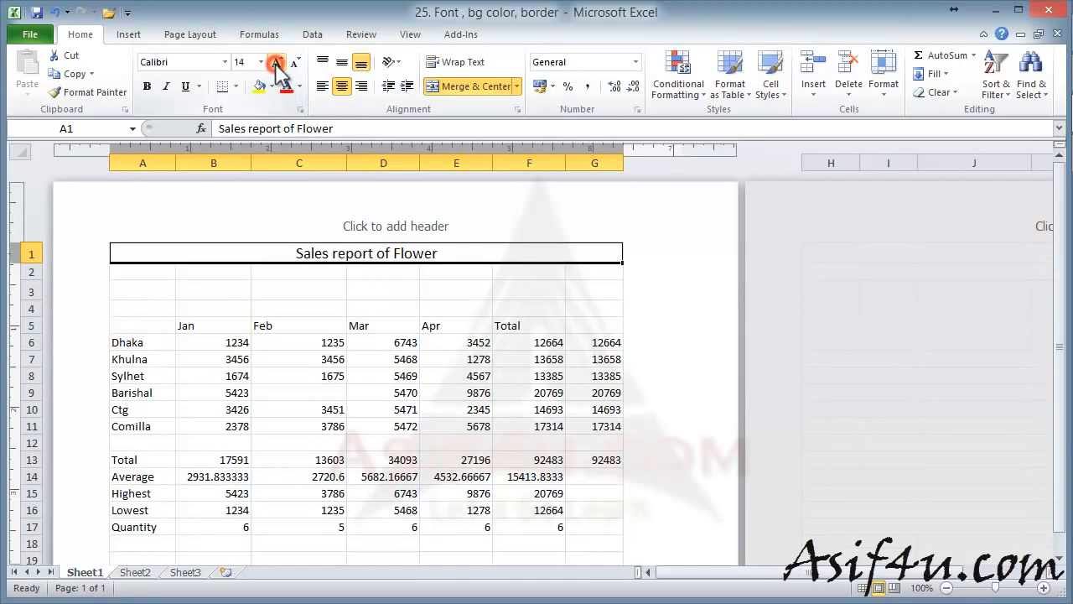
pyautogui.click(261, 64)
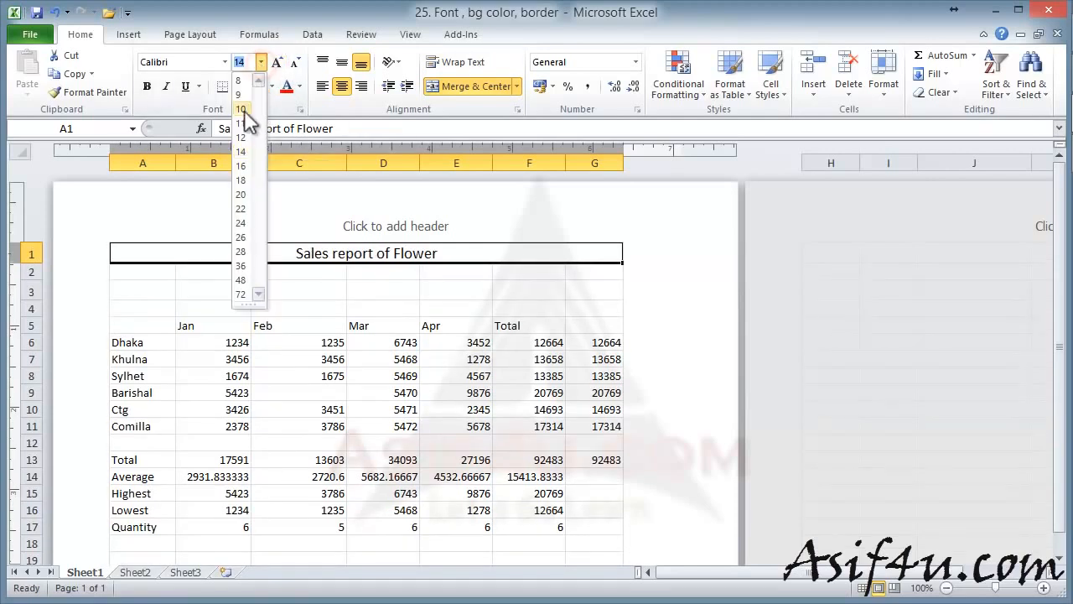
pyautogui.click(243, 166)
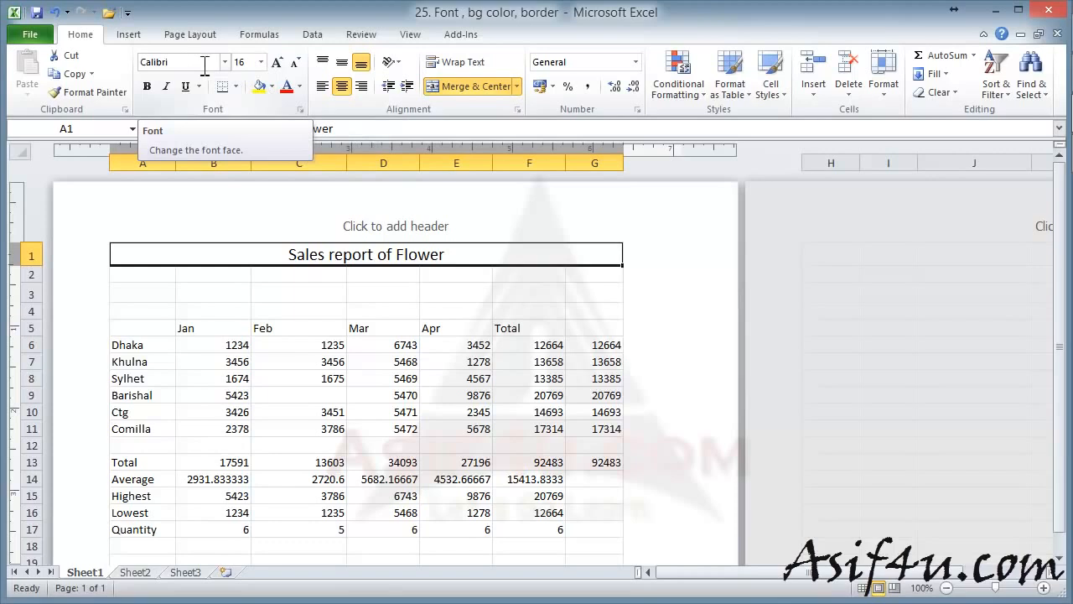
pyautogui.click(272, 86)
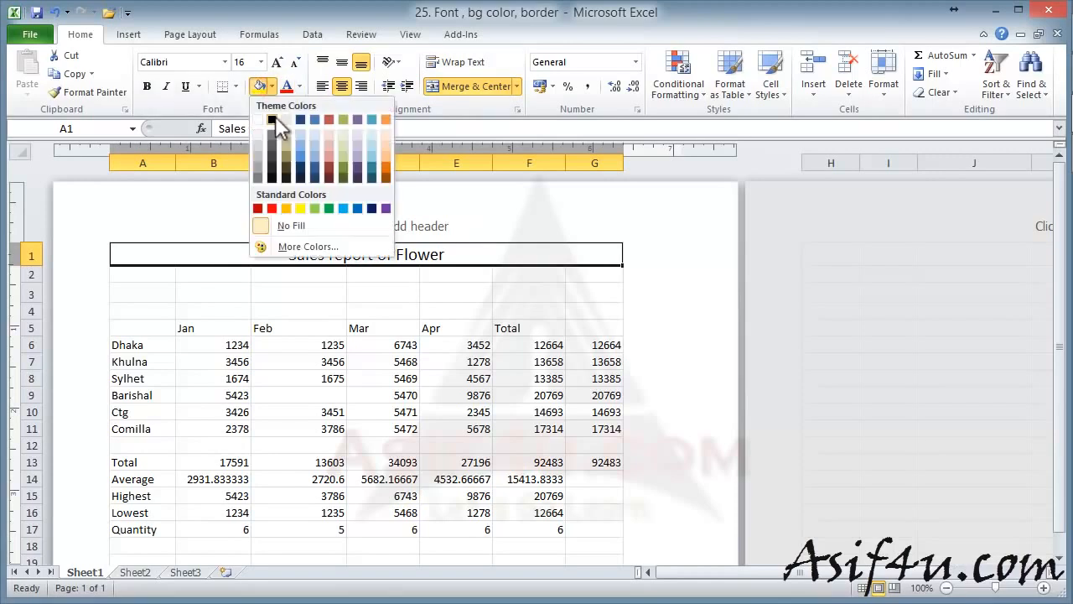
pyautogui.click(303, 152)
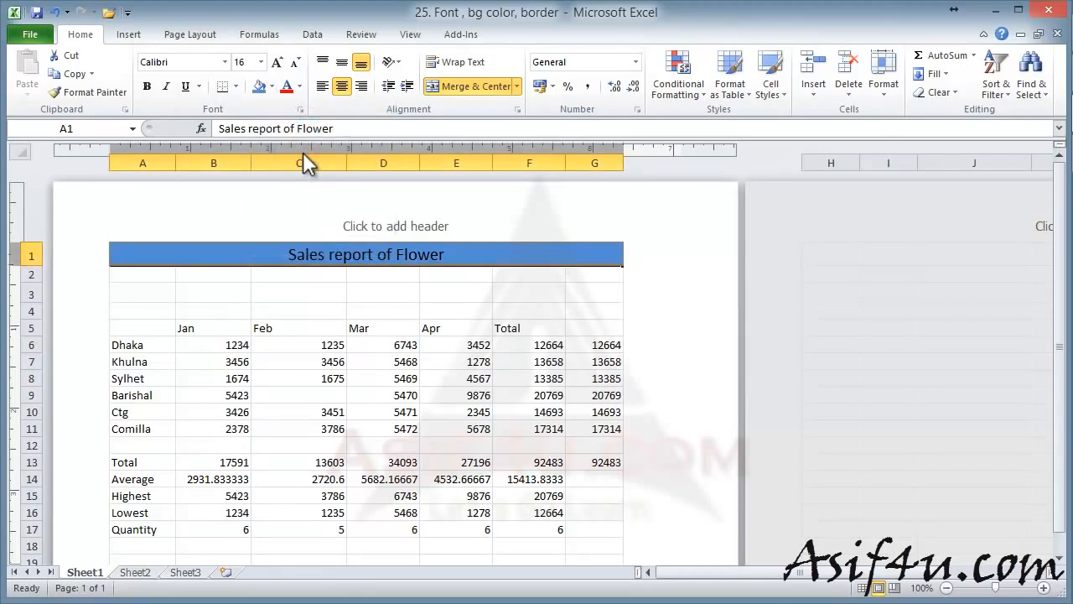
# Try a green font color from the standard color palette on the title text.
pyautogui.click(299, 86)
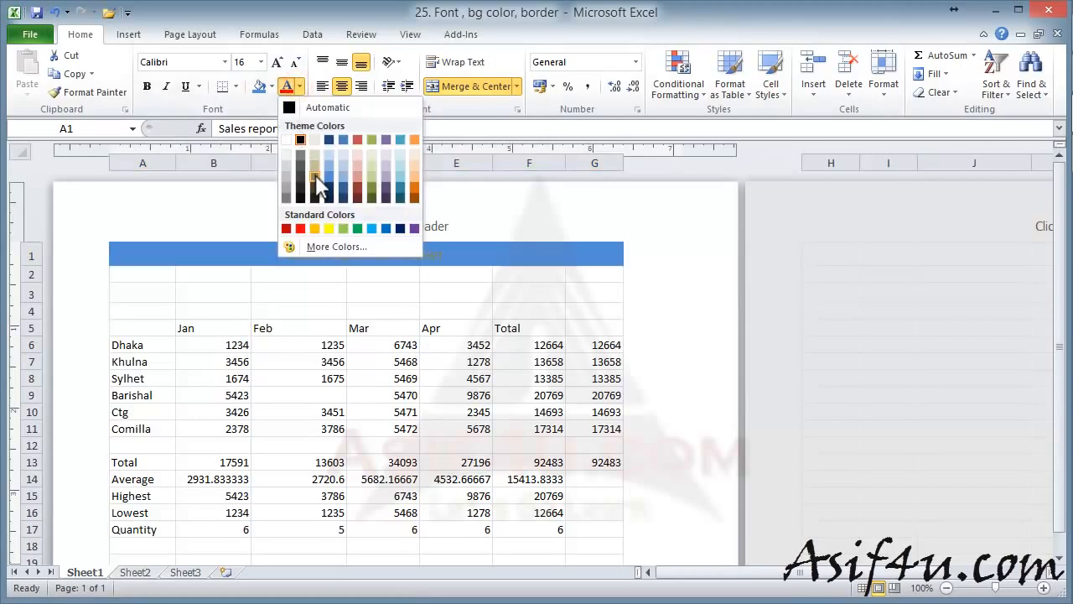
pyautogui.click(325, 246)
pyautogui.moveTo(336, 136); pyautogui.dragTo(558, 126)
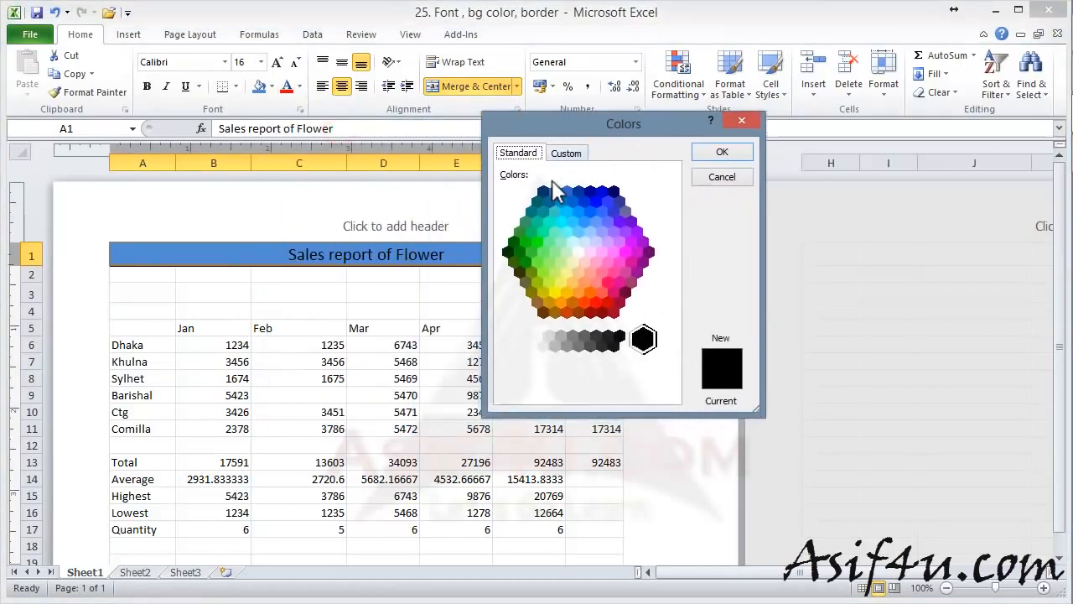
pyautogui.click(531, 253)
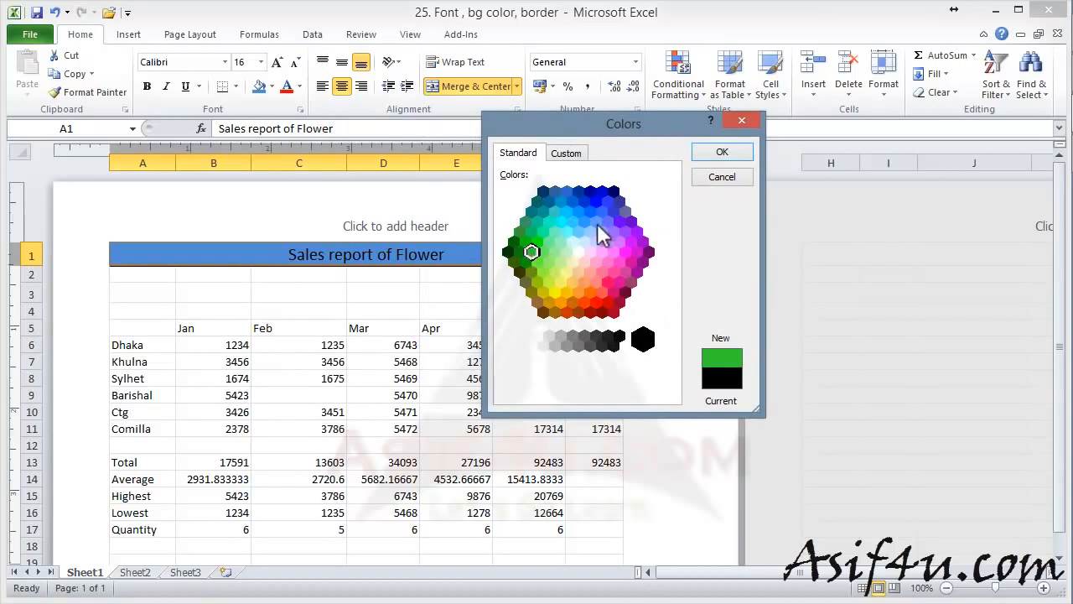
pyautogui.click(713, 155)
# Make the title text in row 1 white and bold.
pyautogui.click(299, 87)
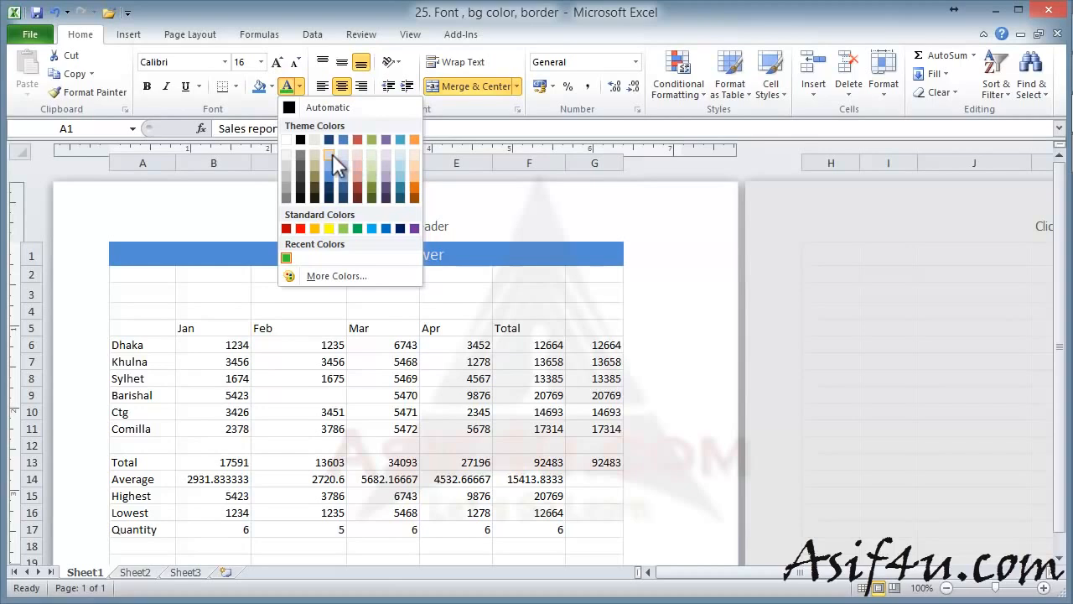
pyautogui.click(286, 140)
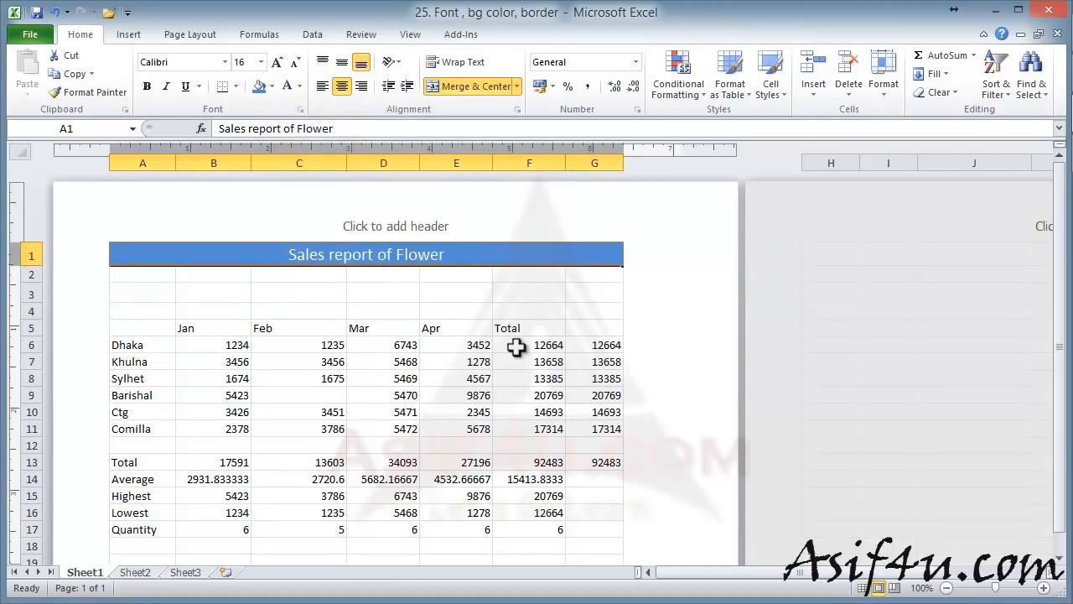
pyautogui.click(453, 310)
pyautogui.click(415, 260)
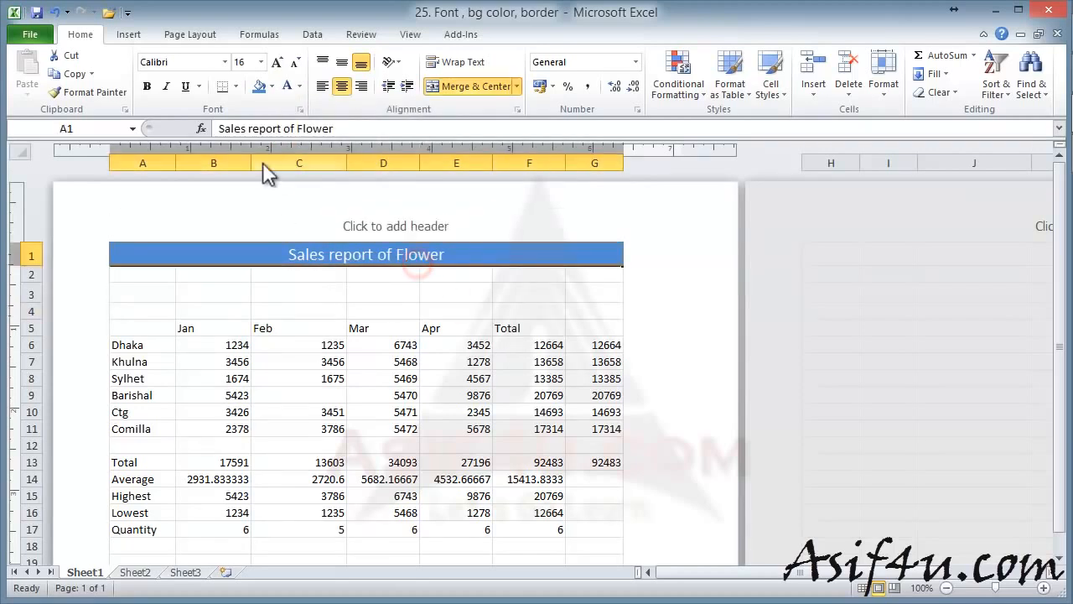
pyautogui.click(148, 88)
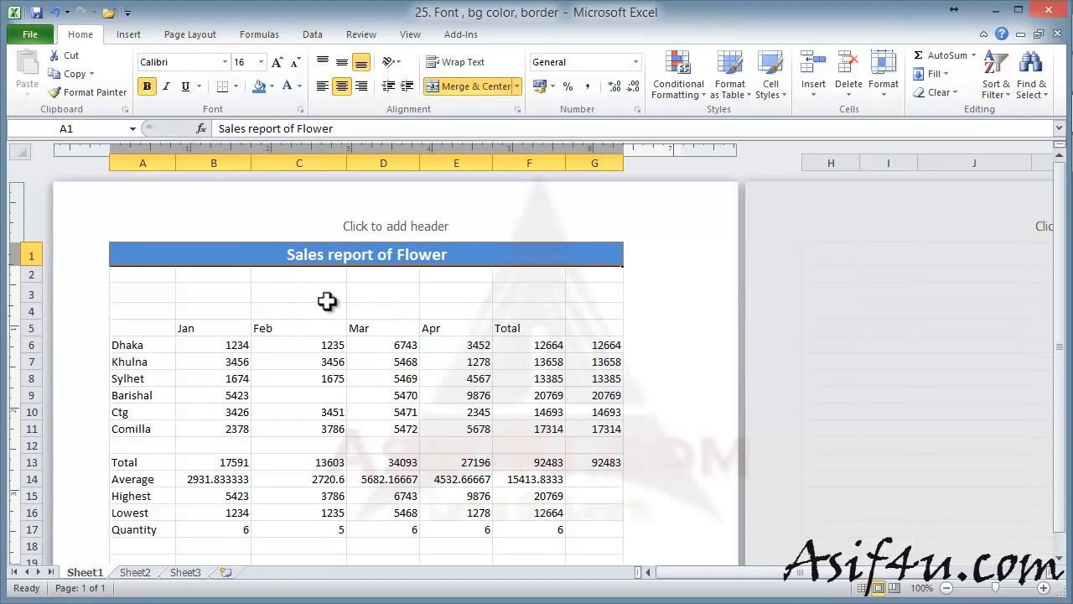
# Format the heading cells B5:G5 with a standard red fill and near-white text.
pyautogui.click(325, 329)
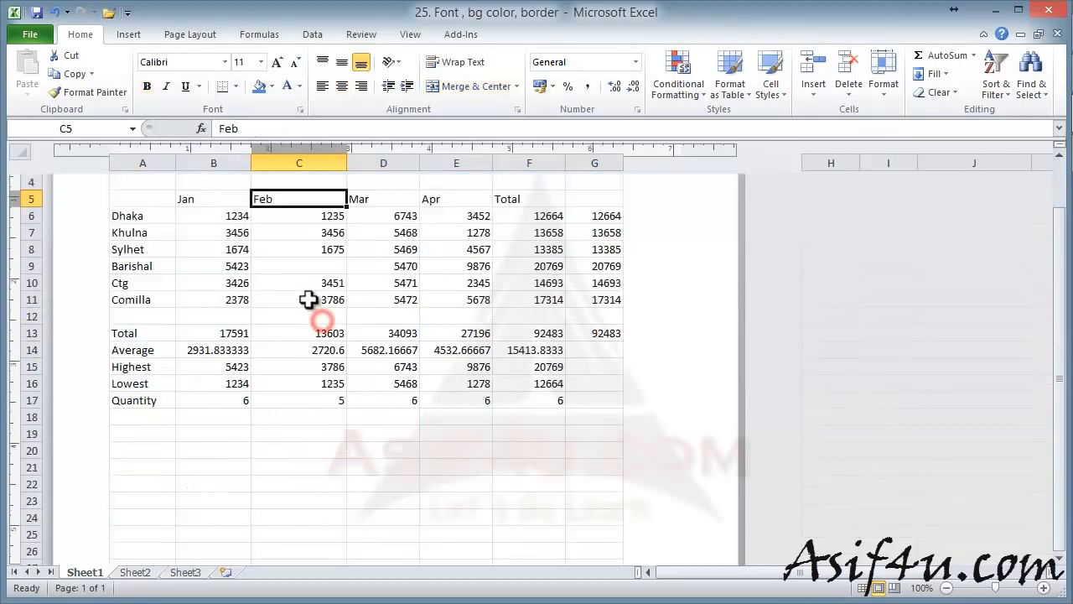
pyautogui.moveTo(181, 328); pyautogui.dragTo(587, 328)
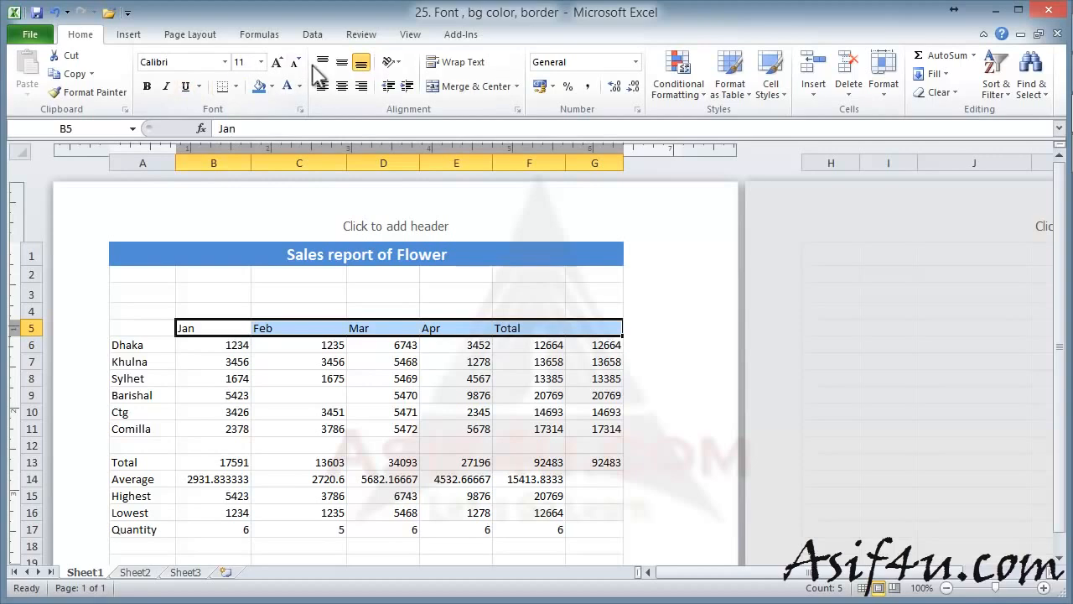
pyautogui.click(271, 86)
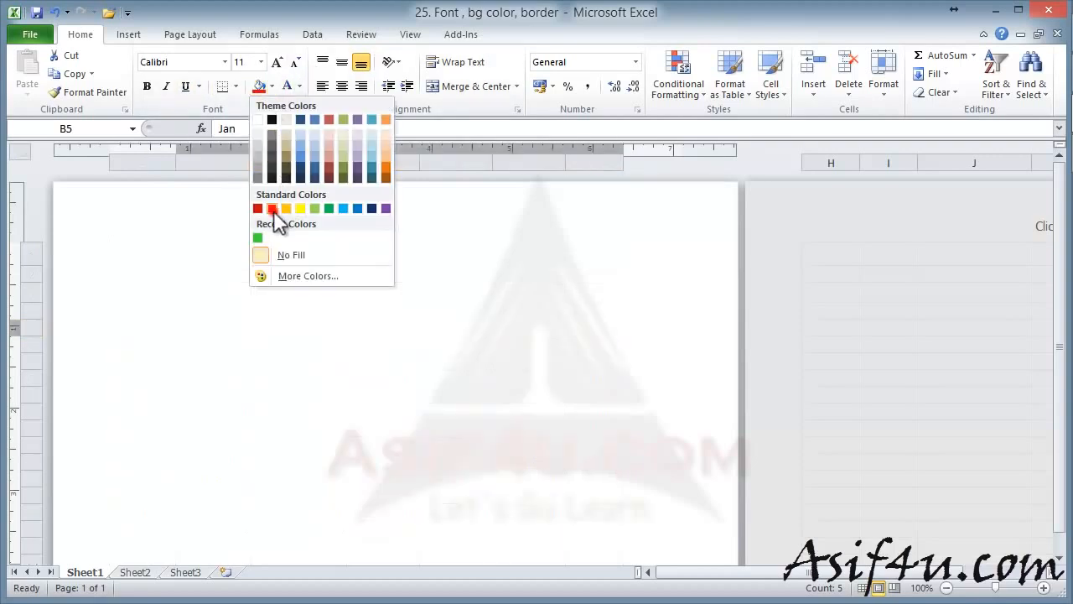
pyautogui.click(272, 209)
pyautogui.click(299, 87)
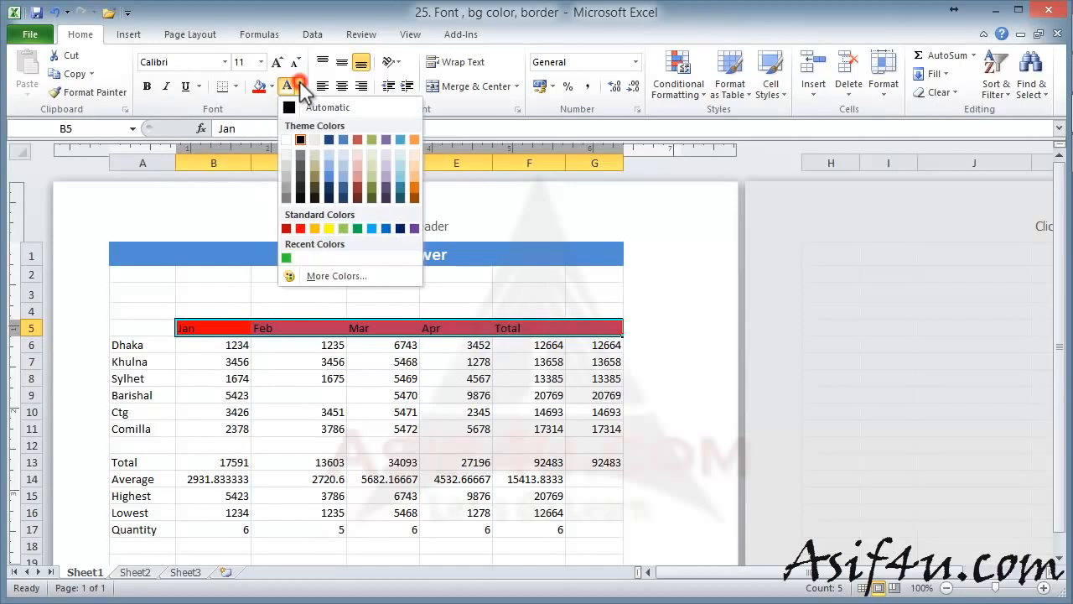
pyautogui.click(291, 153)
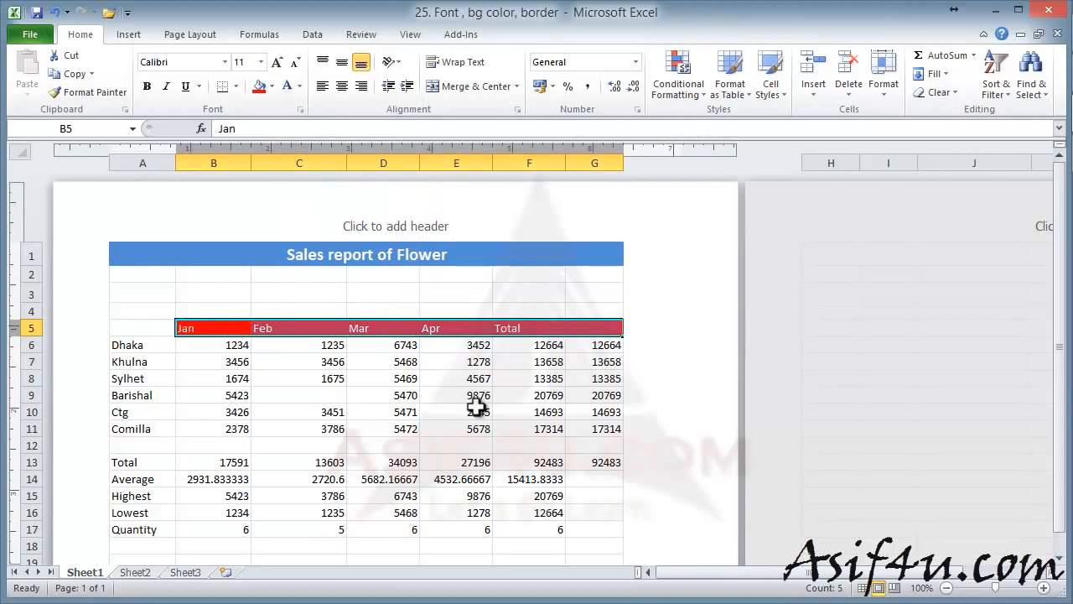
pyautogui.click(458, 311)
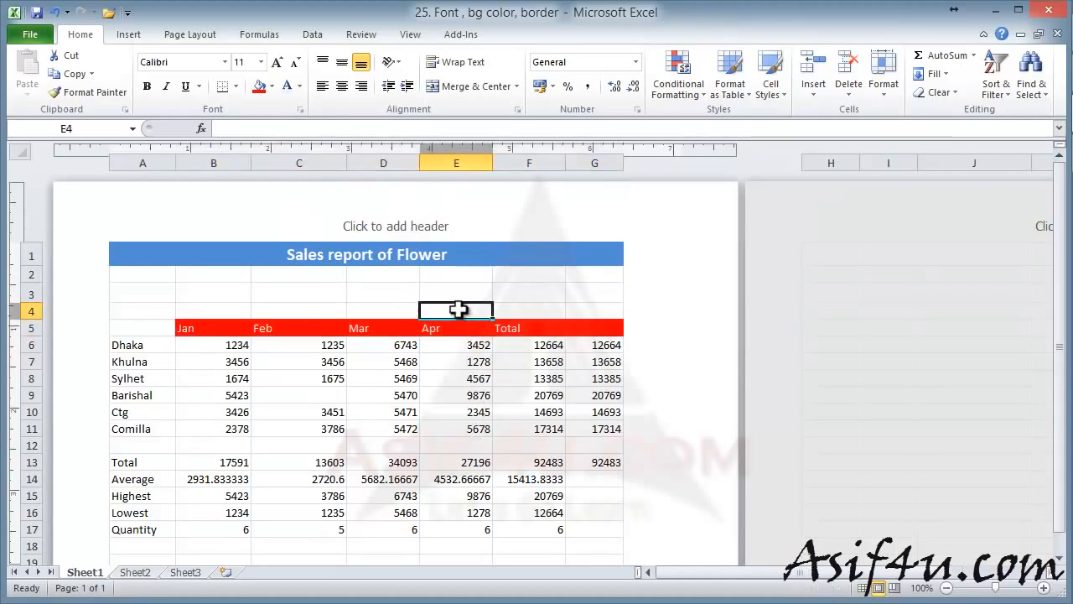
# Center the headings in B5:G5 horizontally and align them to the middle vertically.
pyautogui.moveTo(223, 328); pyautogui.dragTo(570, 325)
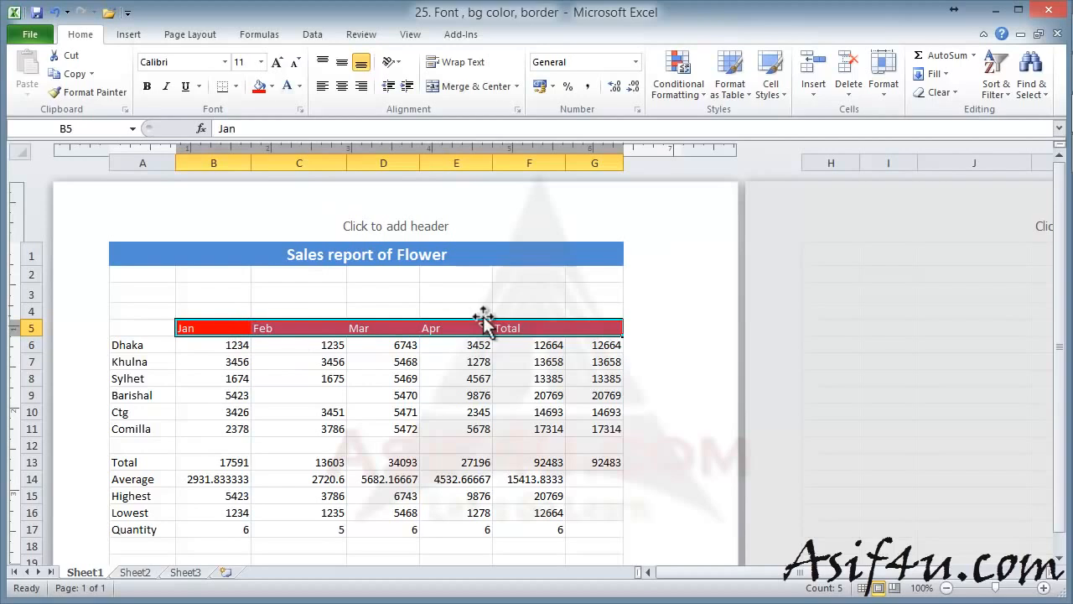
pyautogui.click(343, 89)
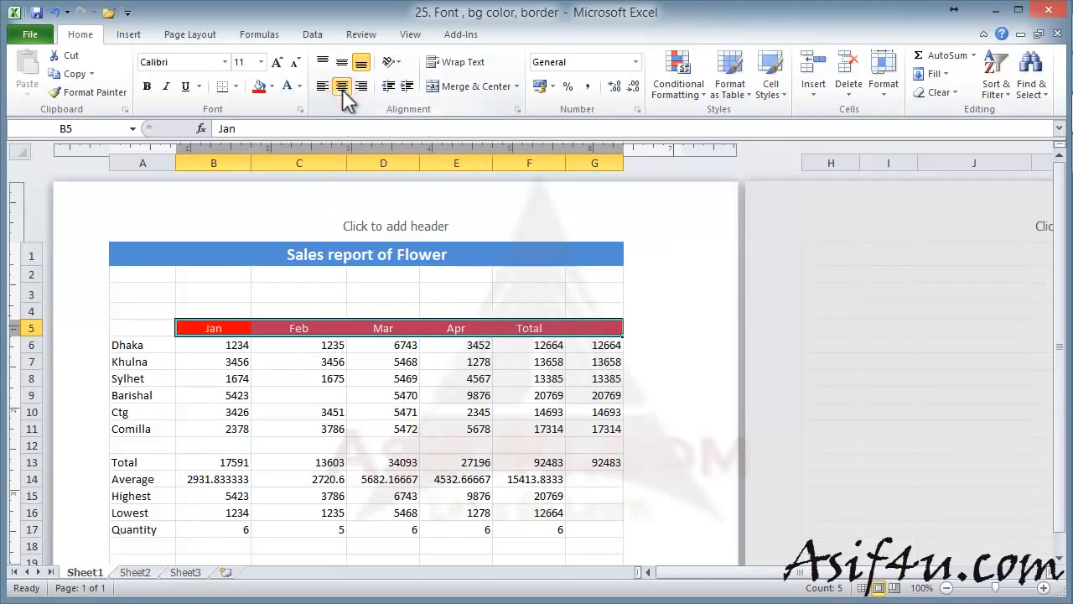
pyautogui.click(342, 67)
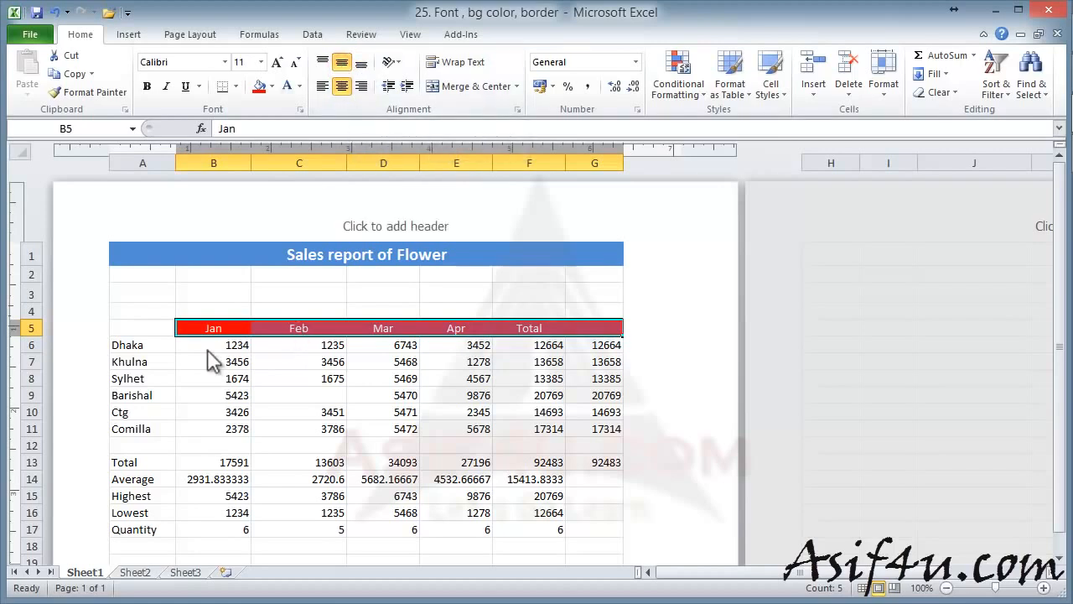
# Make row 5 much taller and try bottom and left alignment on its headings.
pyautogui.moveTo(31, 336); pyautogui.dragTo(32, 397)
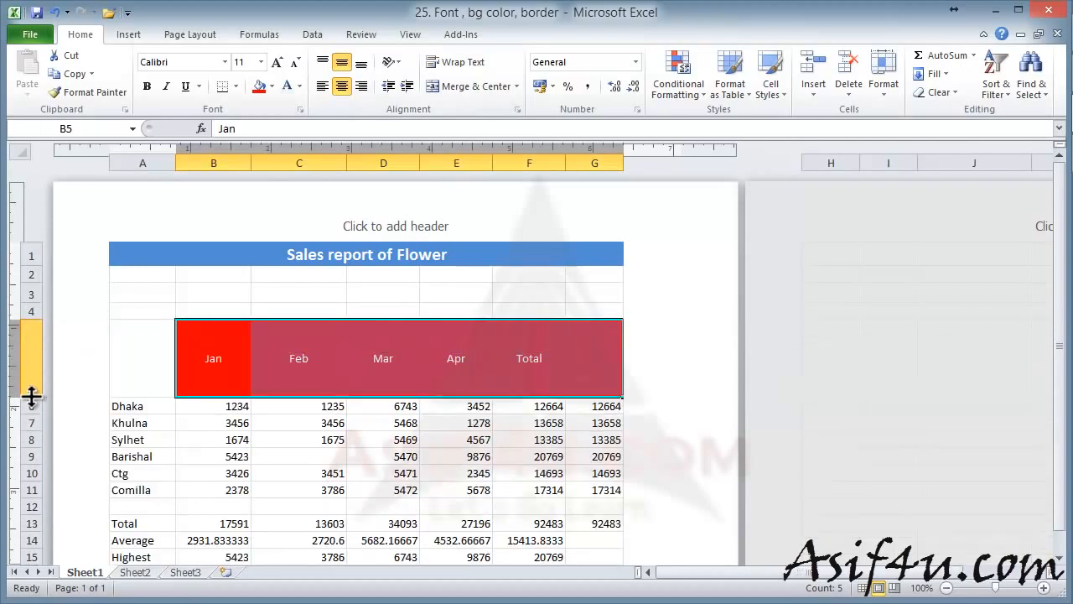
pyautogui.click(361, 65)
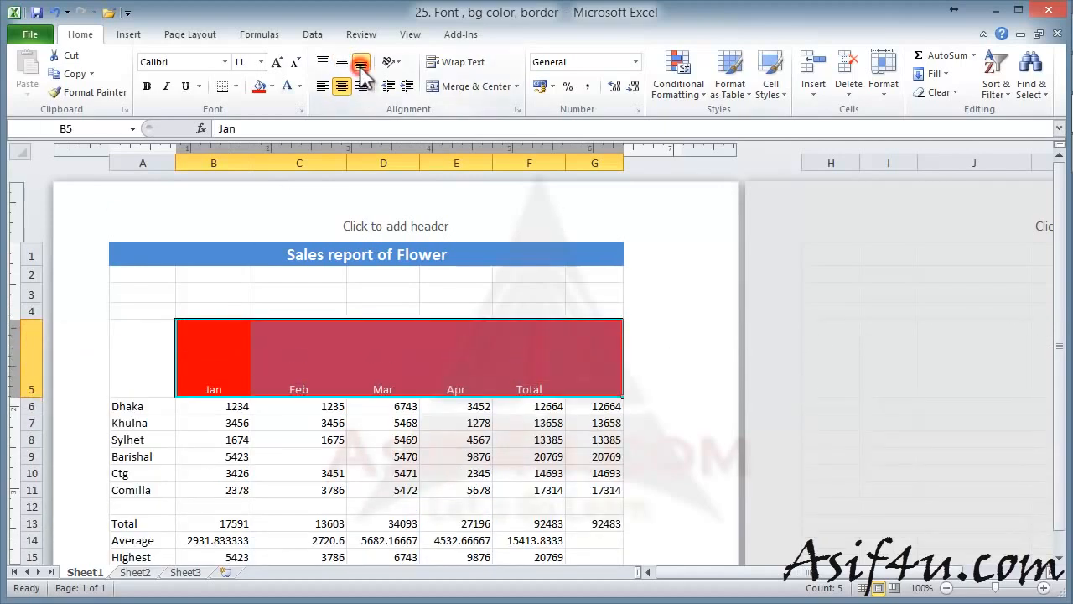
pyautogui.click(322, 86)
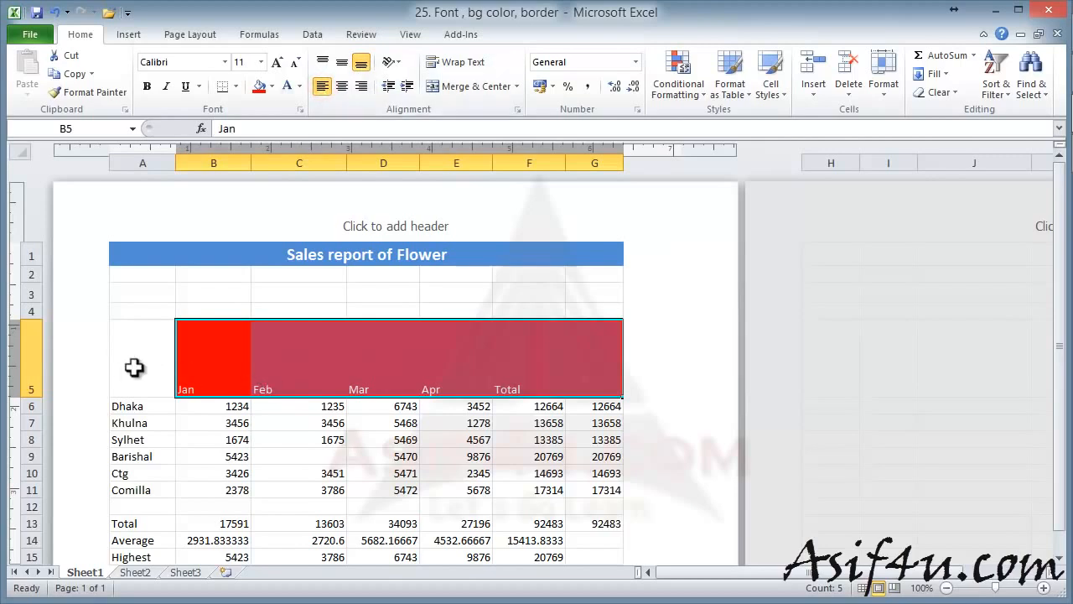
# Return the headings in B5:G5 to centered, middle alignment and autofit the height of row 5.
pyautogui.click(342, 86)
pyautogui.click(343, 62)
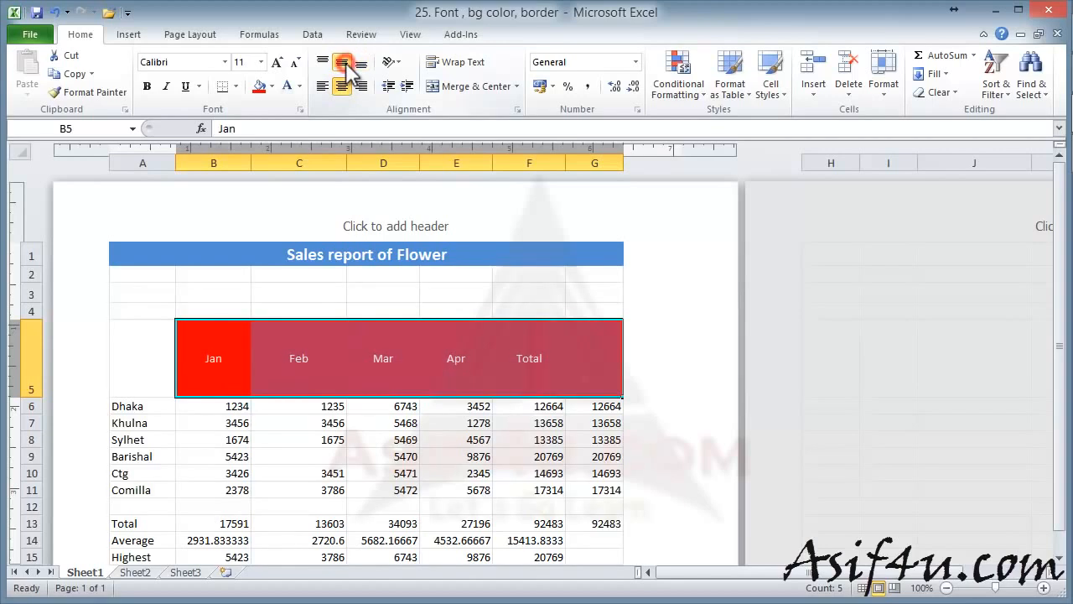
pyautogui.doubleClick(36, 398)
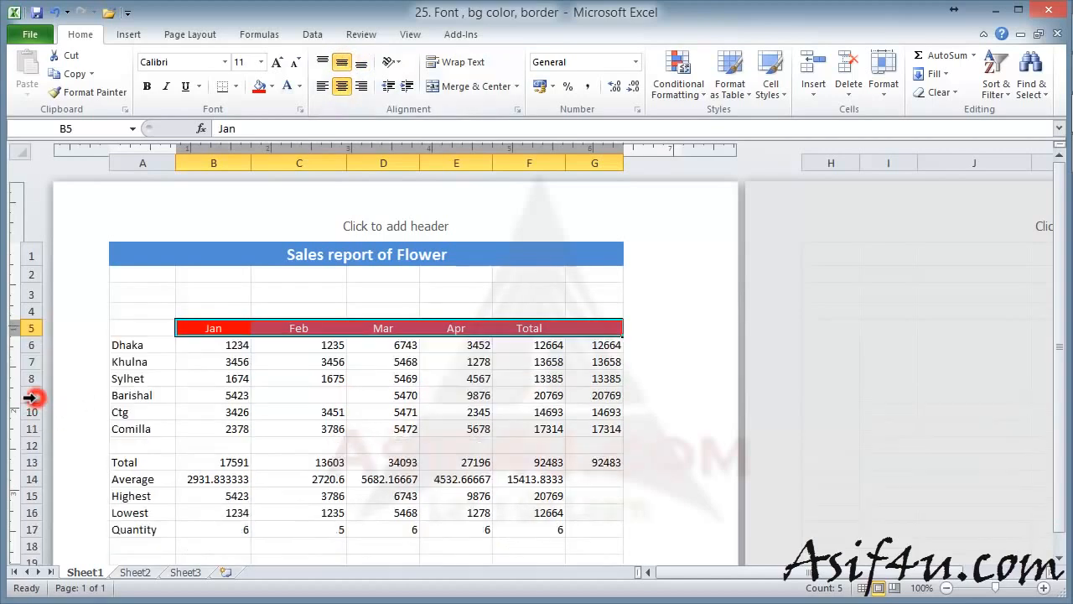
pyautogui.click(546, 290)
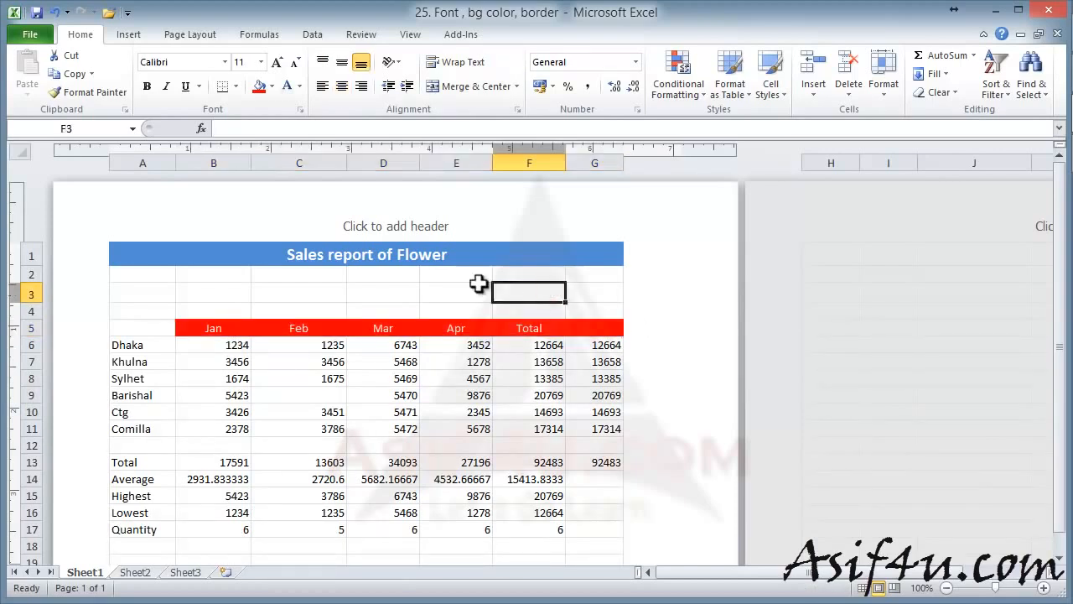
# Put a thick box border around the merged report title in row 1.
pyautogui.click(175, 253)
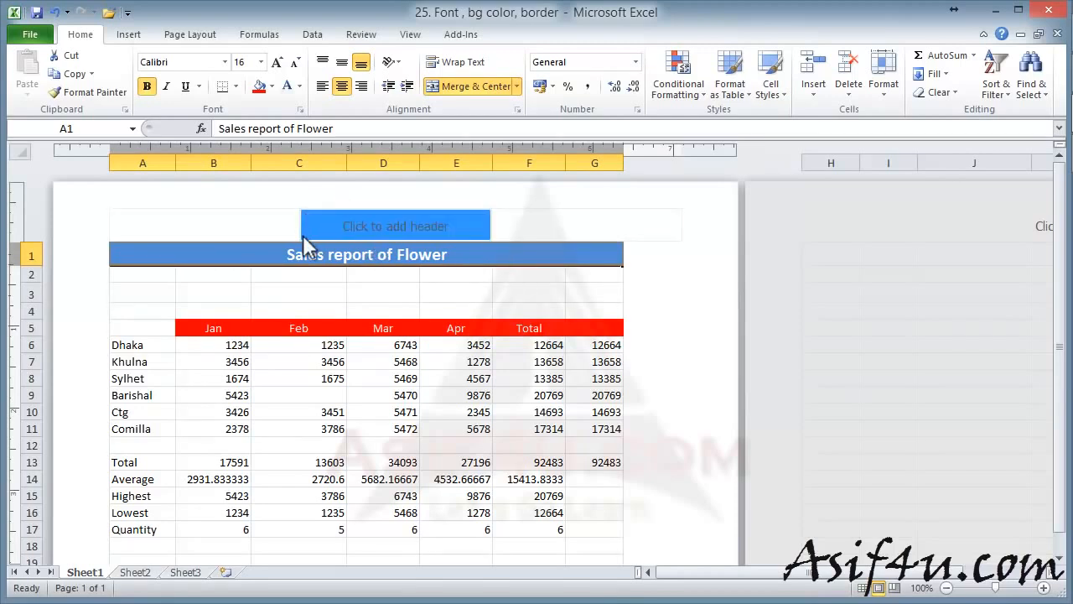
pyautogui.click(236, 87)
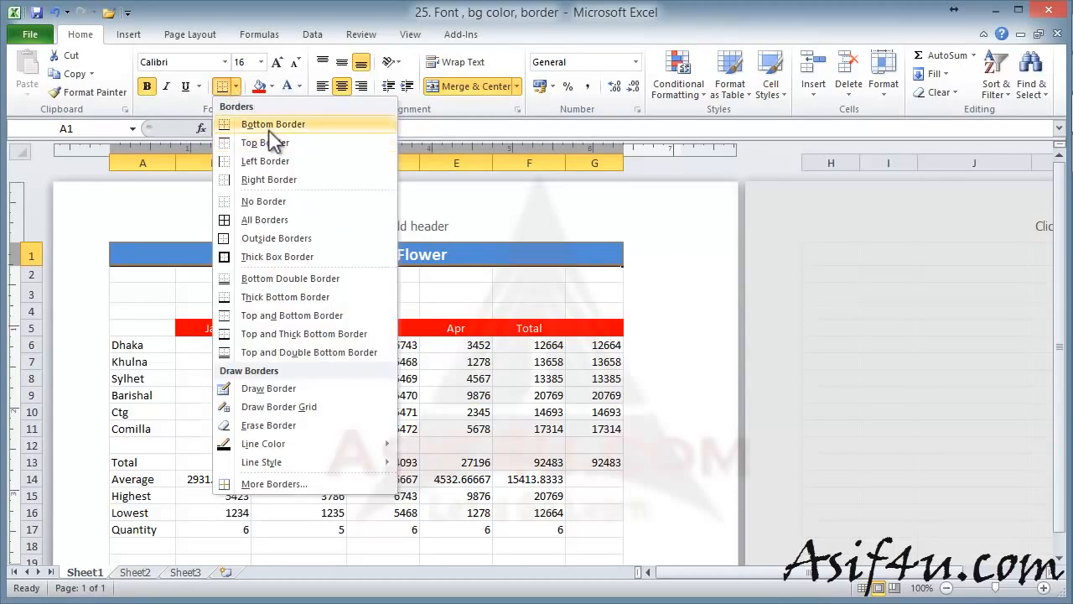
pyautogui.click(280, 257)
pyautogui.click(302, 307)
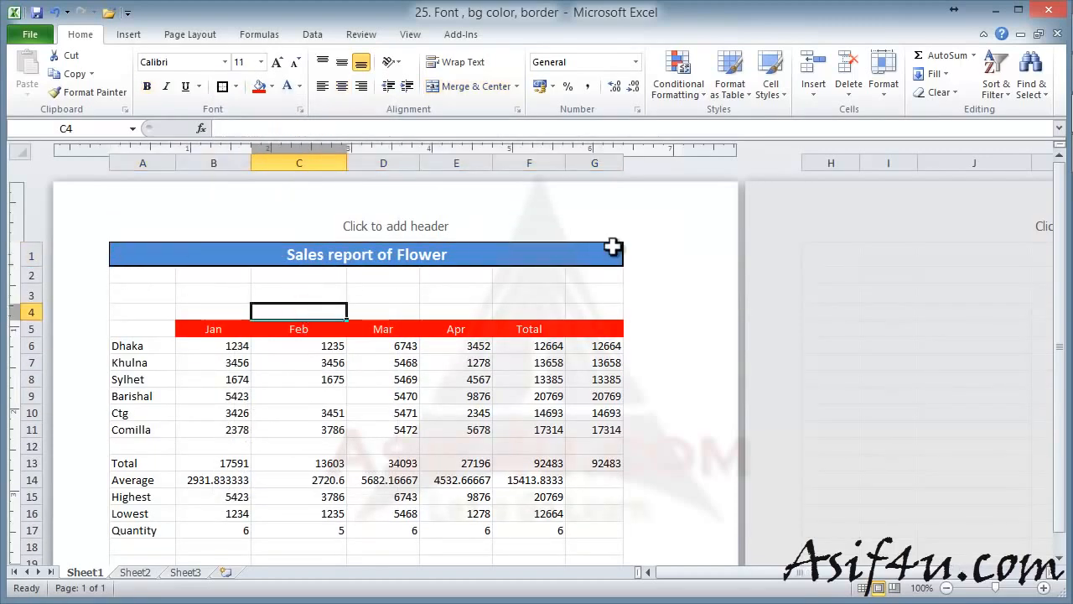
# Open the detailed border settings for the merged title cell and clear all of its existing borders.
pyautogui.click(223, 251)
pyautogui.click(236, 87)
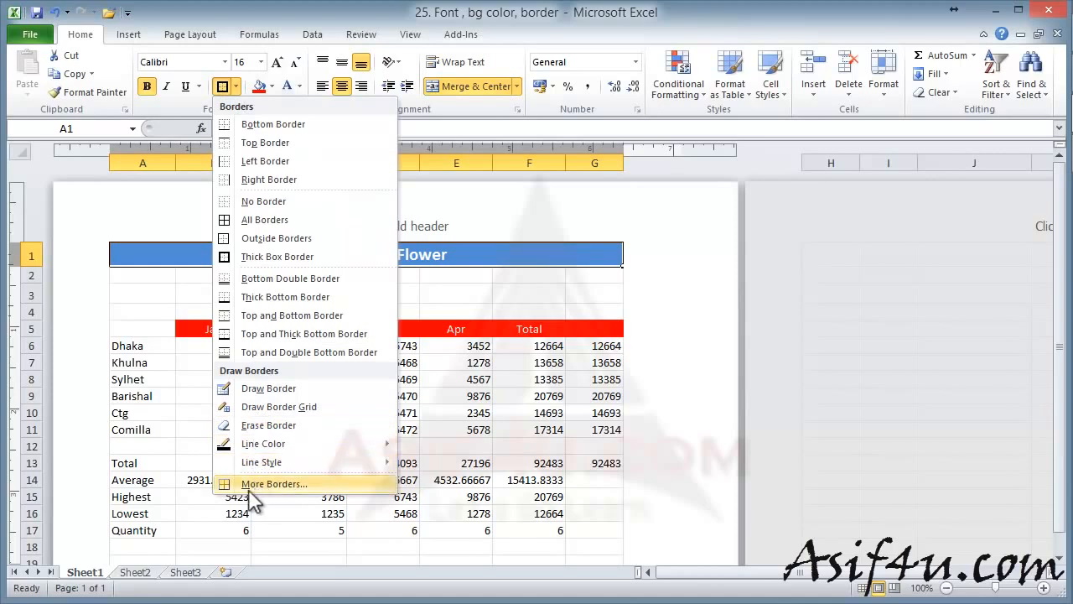
pyautogui.click(283, 485)
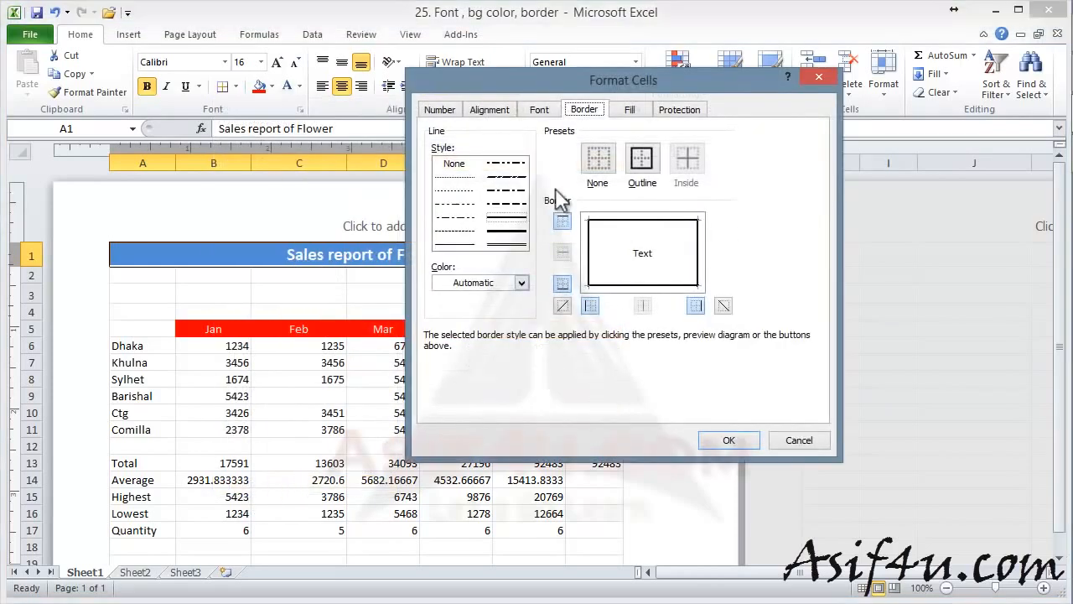
pyautogui.click(597, 156)
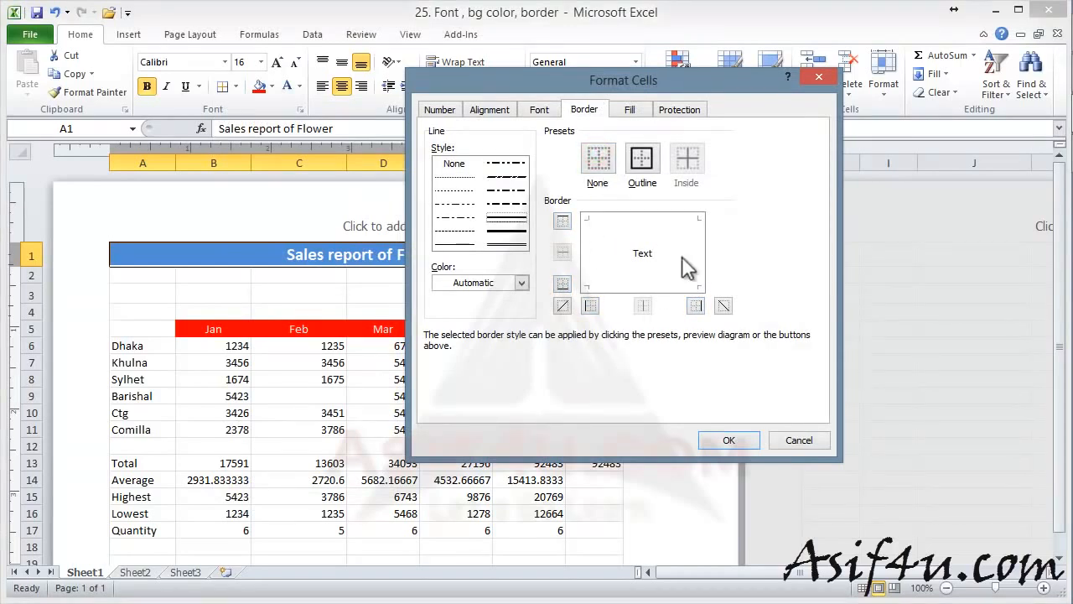
# Apply an outline border to the title cell using the thick solid line style in standard green.
pyautogui.click(509, 230)
pyautogui.click(520, 282)
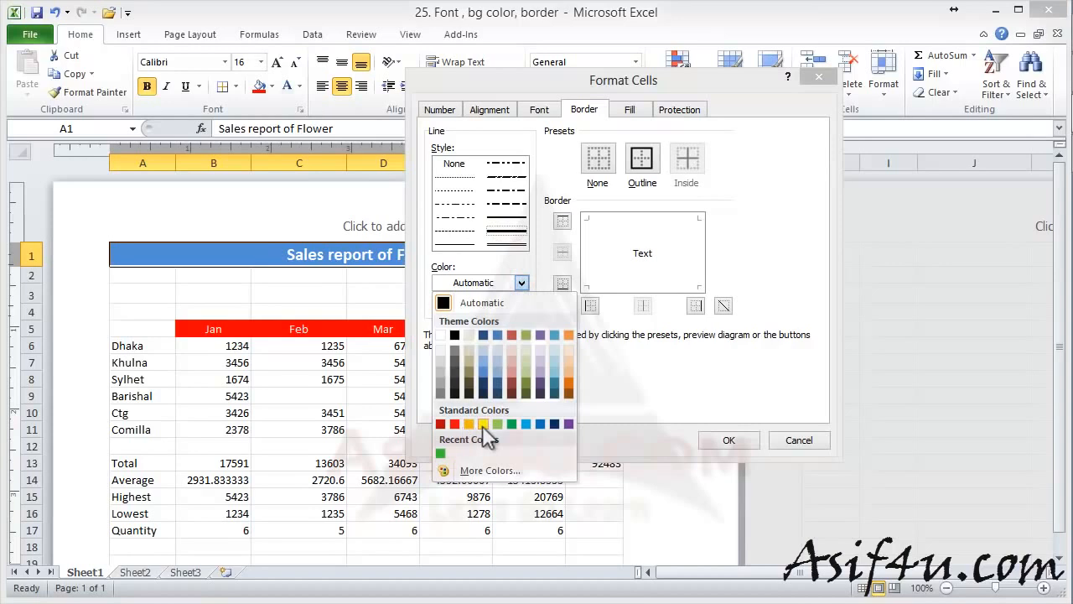
pyautogui.click(482, 375)
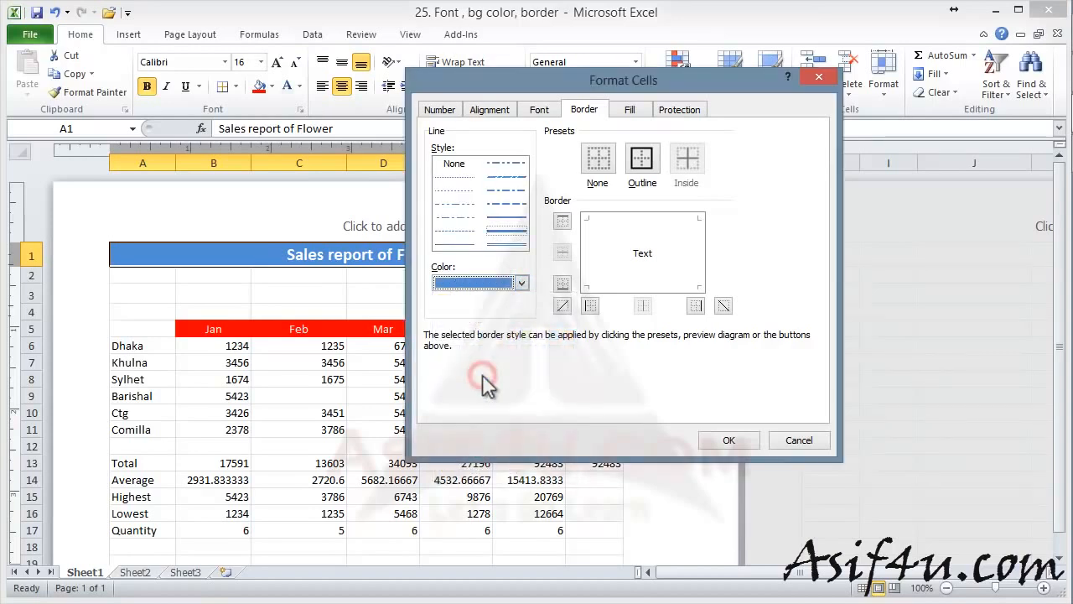
pyautogui.click(521, 283)
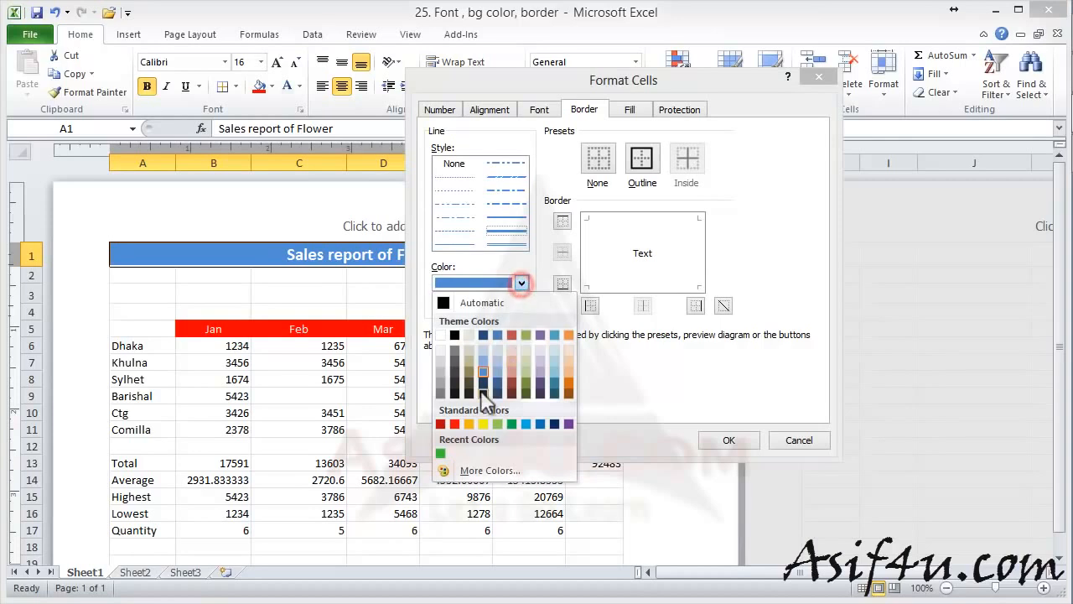
pyautogui.click(511, 423)
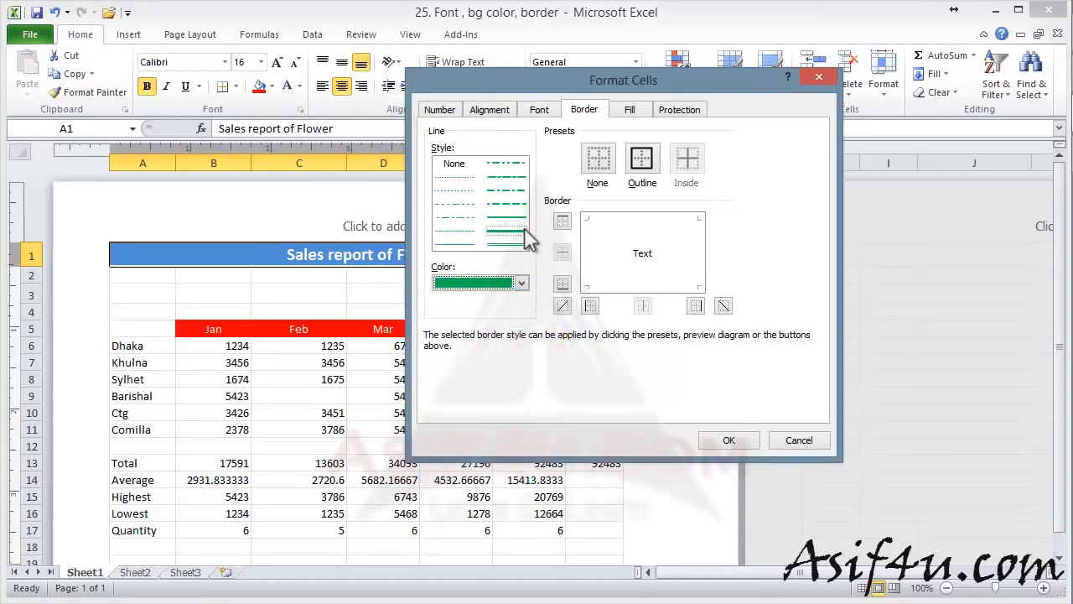
pyautogui.click(642, 159)
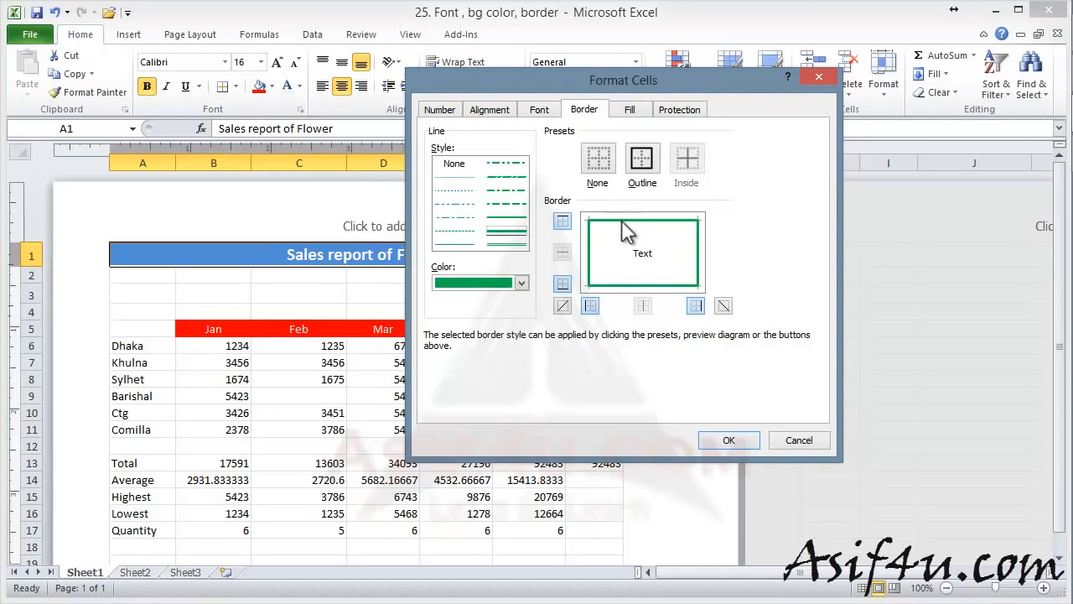
pyautogui.click(738, 440)
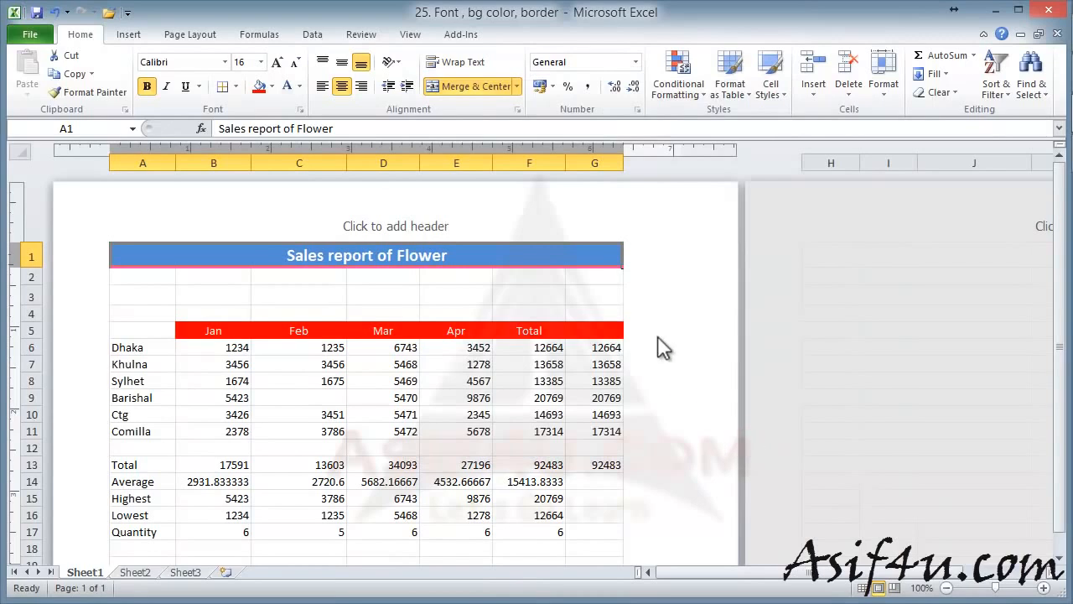
pyautogui.click(606, 293)
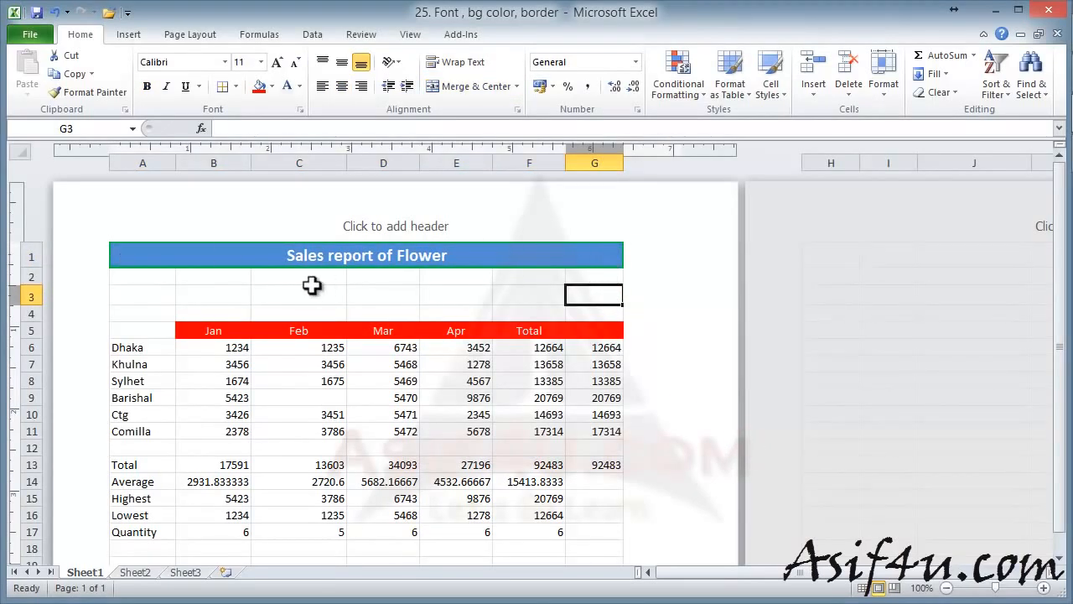
# Set the line color for drawing borders to the theme's orange.
pyautogui.click(236, 87)
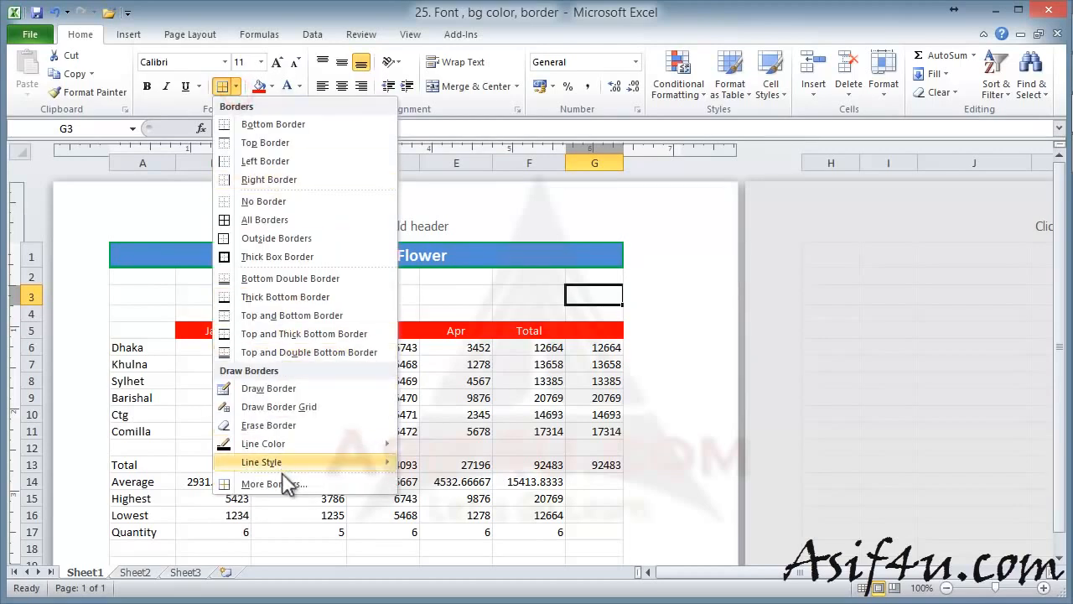
pyautogui.moveTo(282, 468)
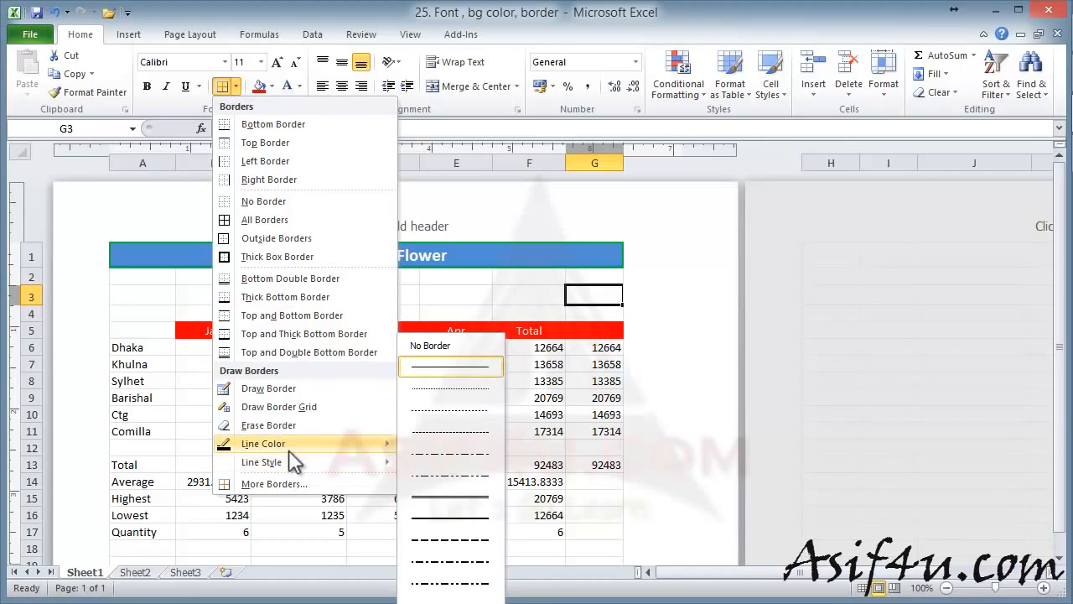
pyautogui.moveTo(285, 447)
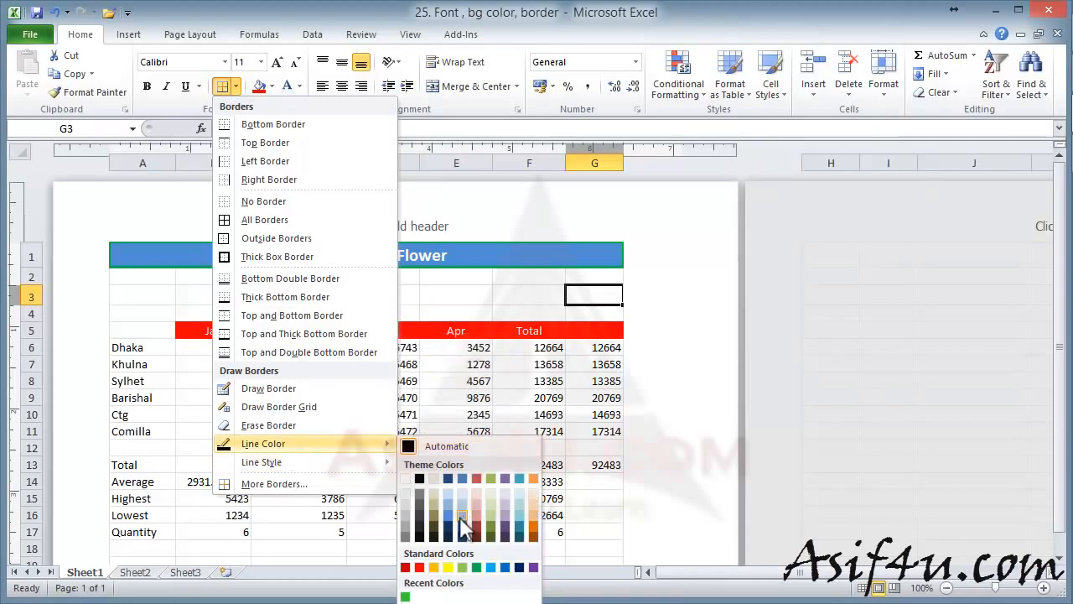
pyautogui.click(534, 478)
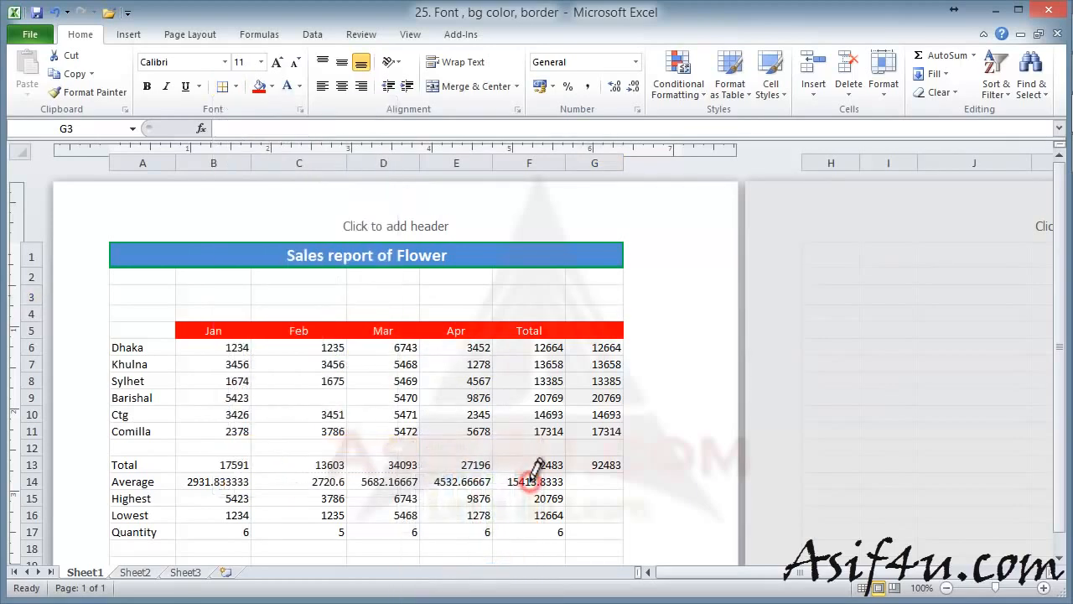